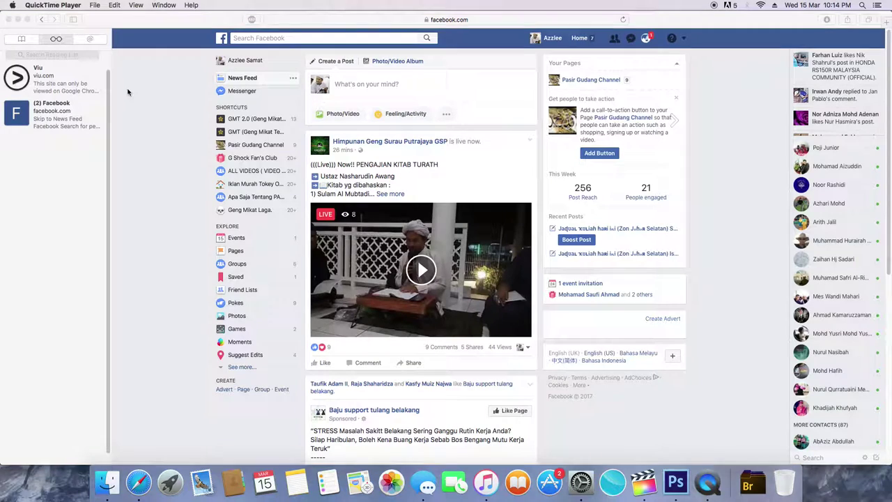
Bring the Safari window with the Facebook News Feed to the front.
click(157, 115)
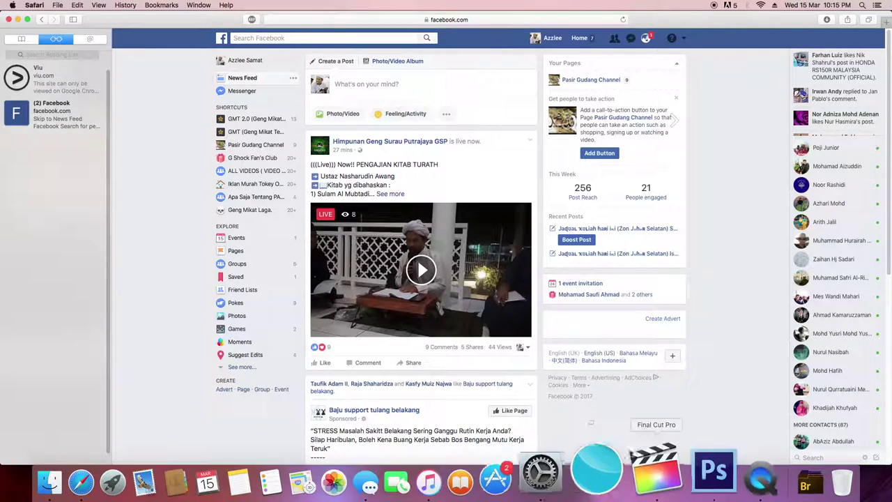
click(640, 480)
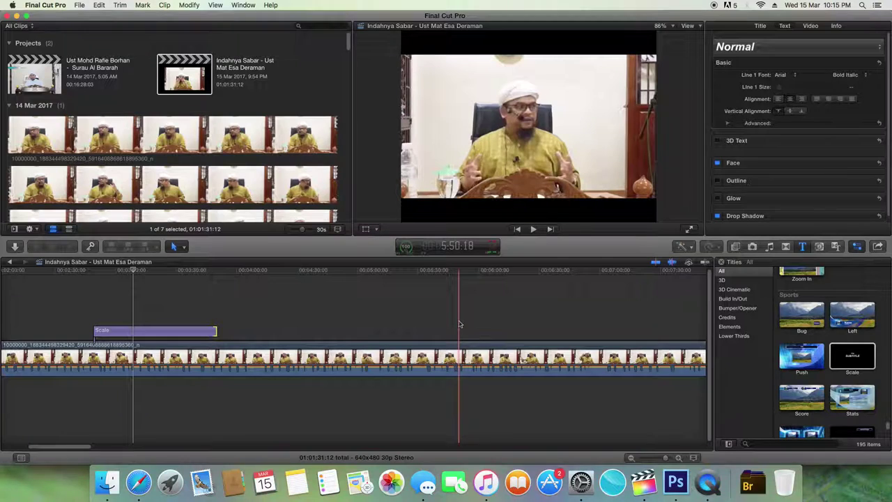
Raise the volume, preview the lecture, and lengthen the Scale title clip in the timeline.
key(XF86AudioRaiseVolume)
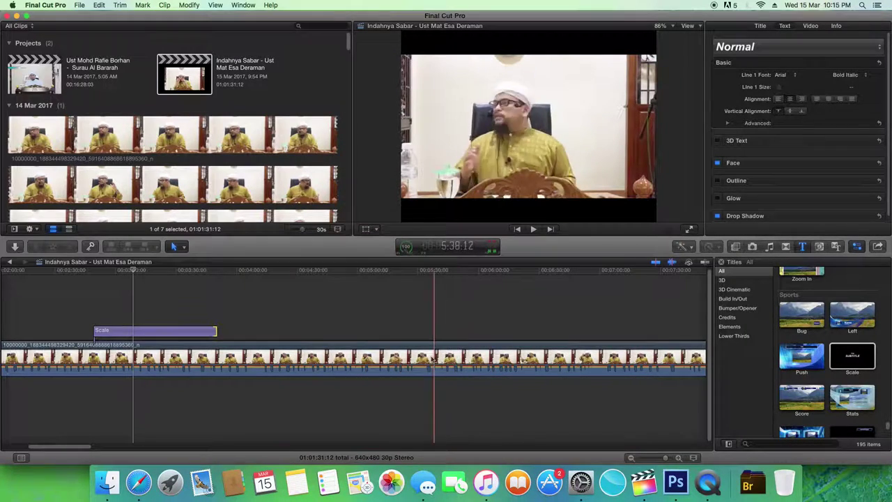
click(535, 229)
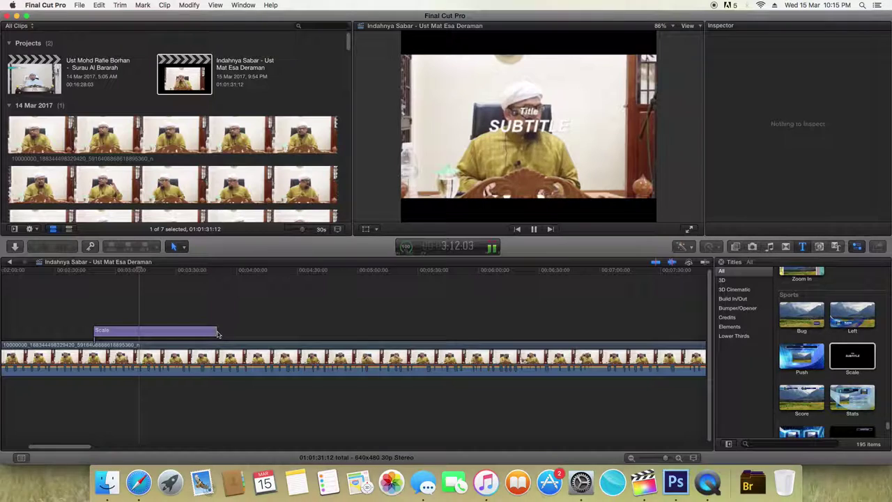
drag(217, 330, 295, 331)
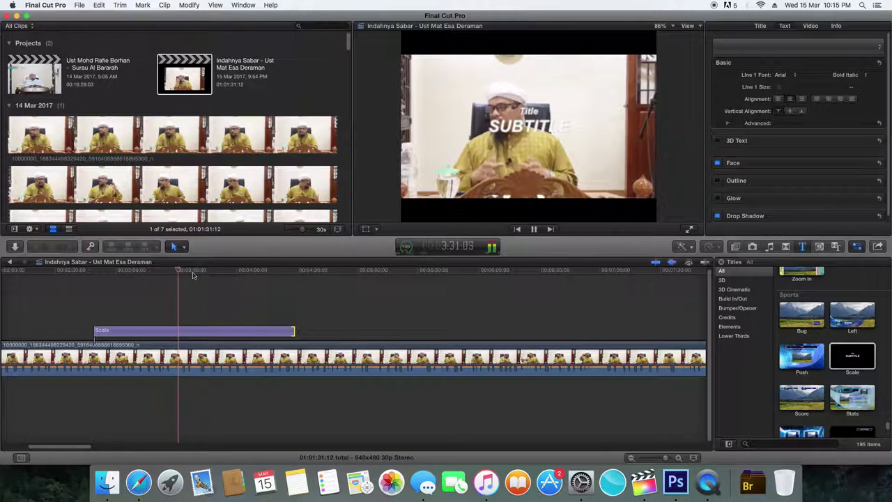
drag(152, 272, 206, 272)
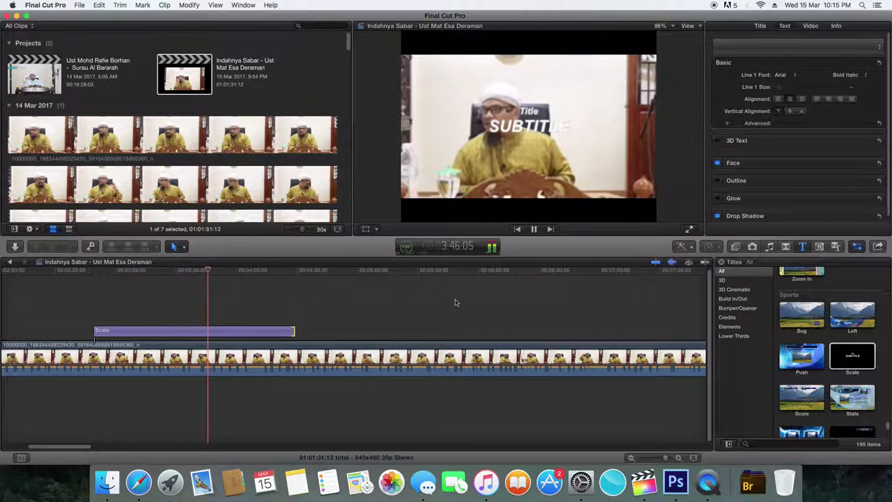
click(533, 229)
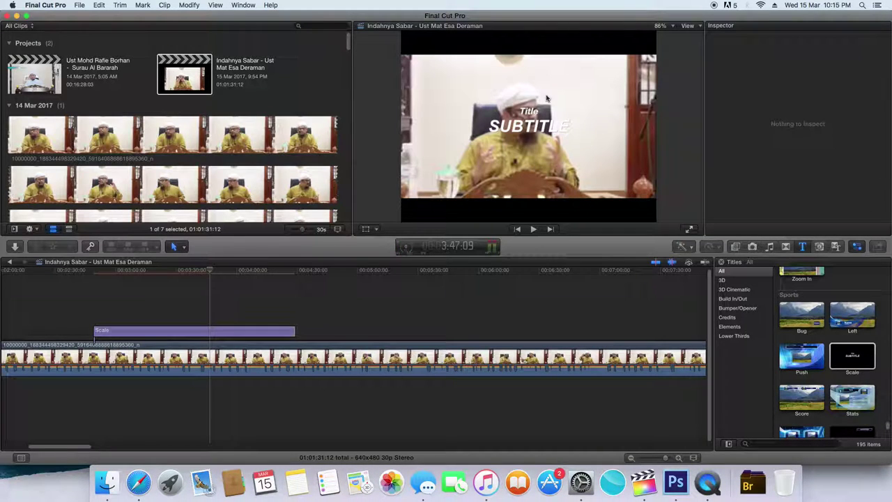
Move the Scale title's SUBTITLE and Title lines lower in the viewer frame.
click(248, 330)
drag(532, 127, 531, 199)
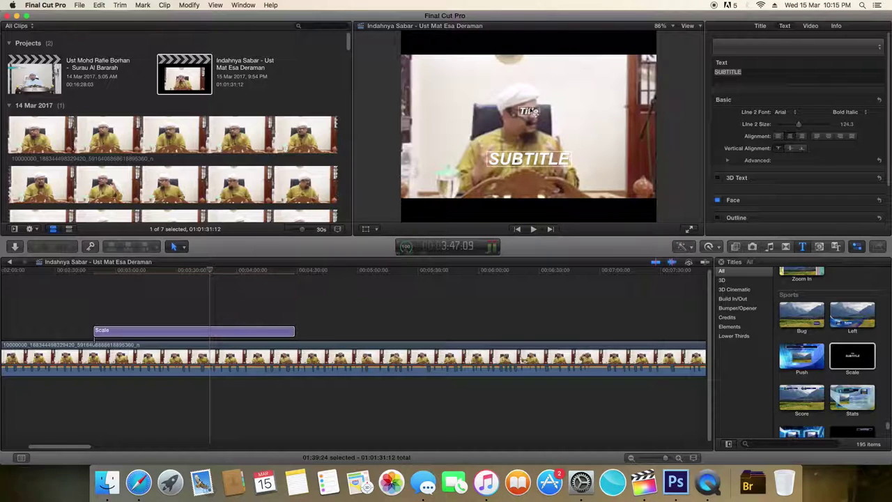
drag(532, 127, 531, 165)
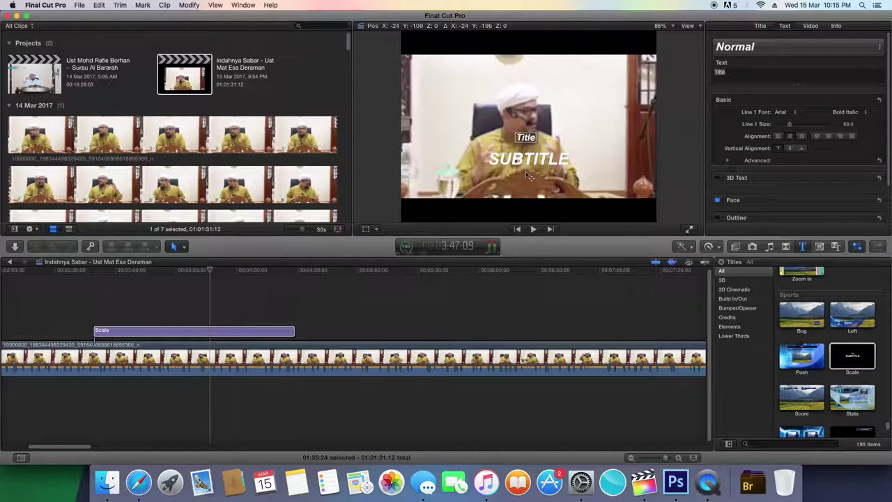
drag(529, 187, 528, 186)
click(287, 330)
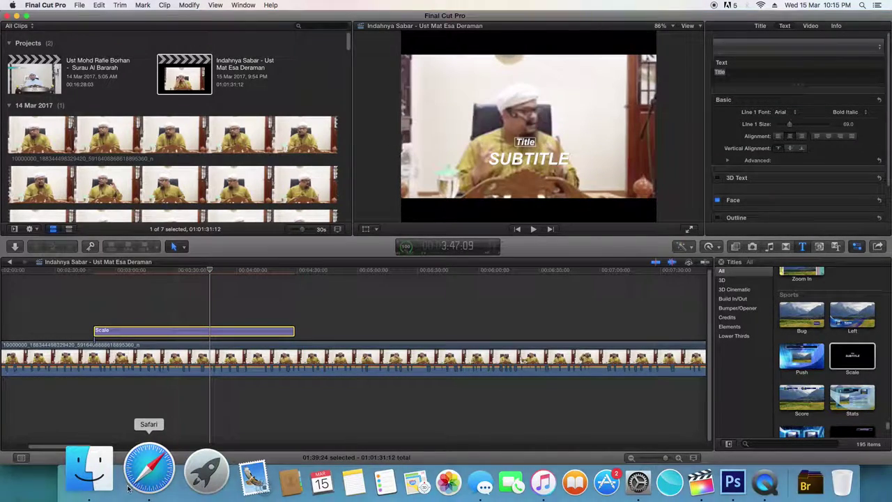
click(129, 487)
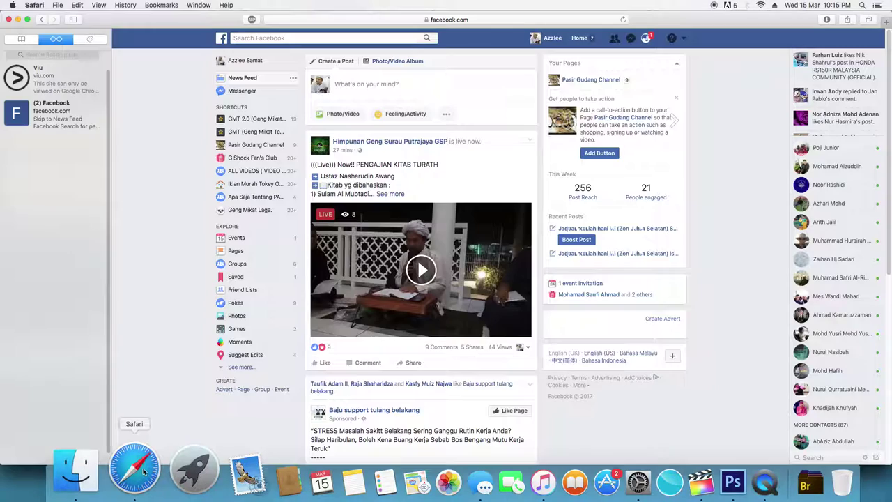
Open the Himpunan Geng Surau Putrajaya GSP page and scroll down to the KULIAH MAGHRIB KHAS post.
click(398, 142)
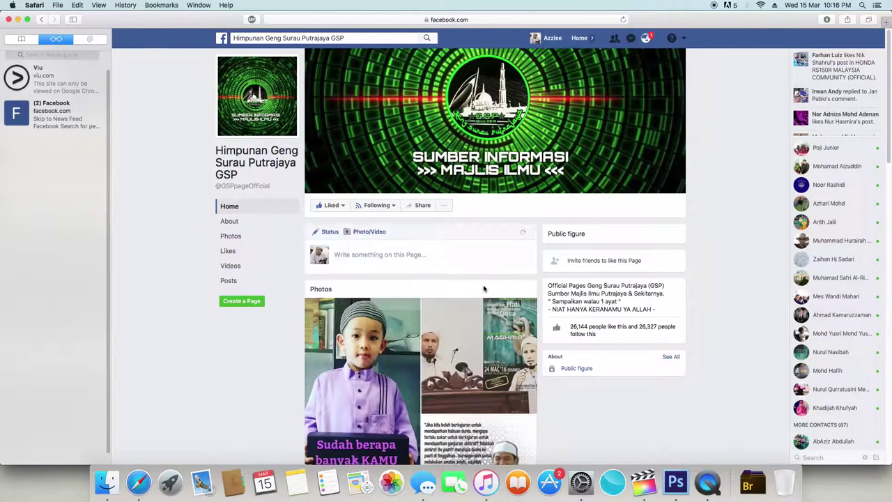
scroll(531, 336, down, 5)
scroll(531, 337, down, 5)
scroll(531, 336, down, 5)
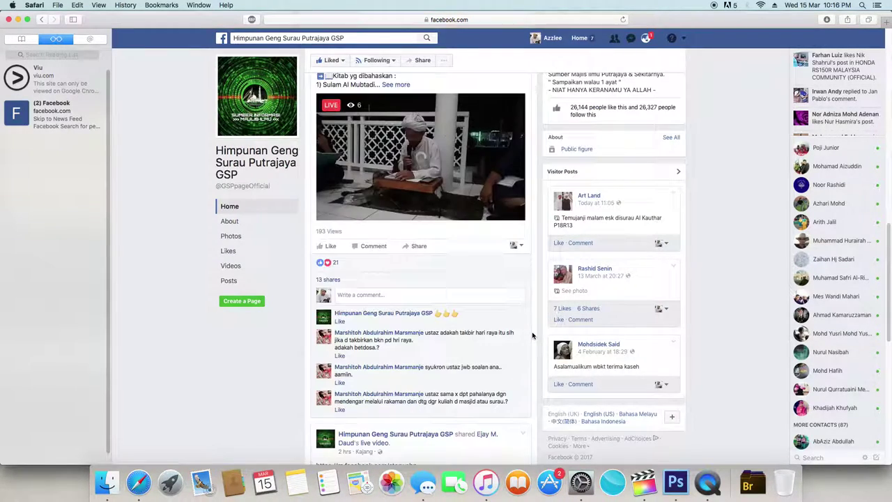
scroll(531, 336, down, 5)
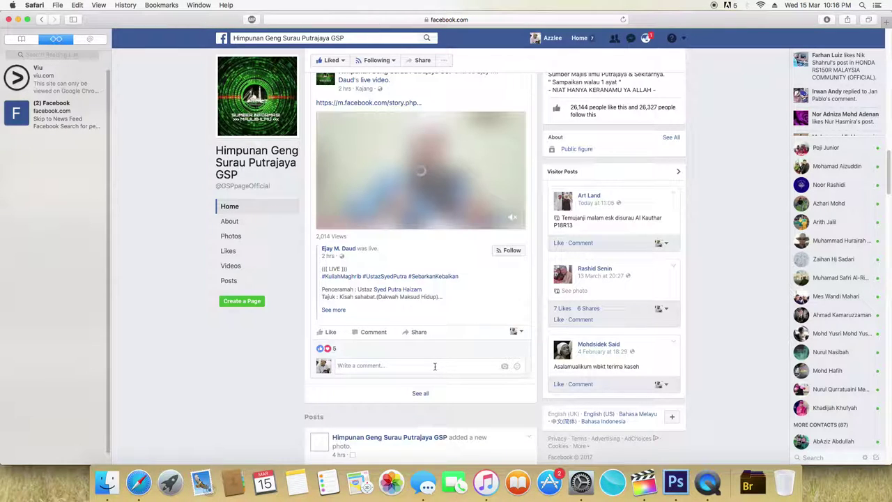
scroll(449, 358, down, 10)
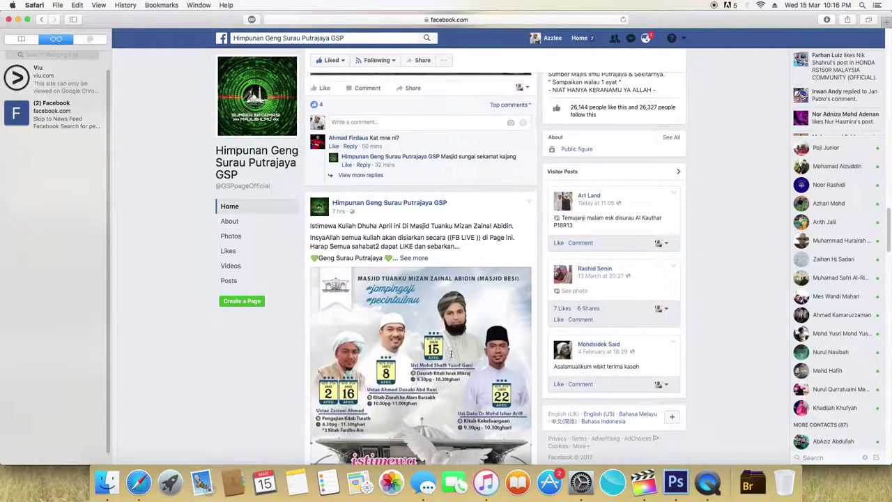
scroll(451, 358, down, 10)
scroll(452, 357, down, 5)
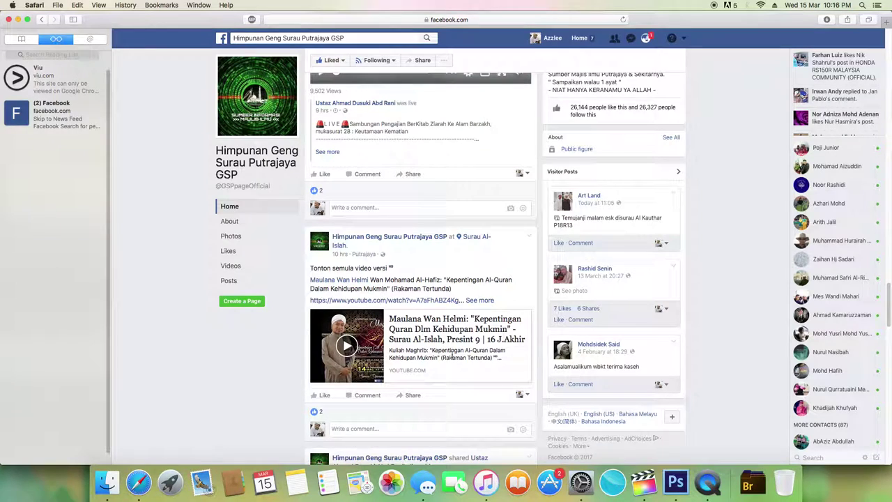
scroll(452, 356, down, 2)
scroll(451, 355, down, 5)
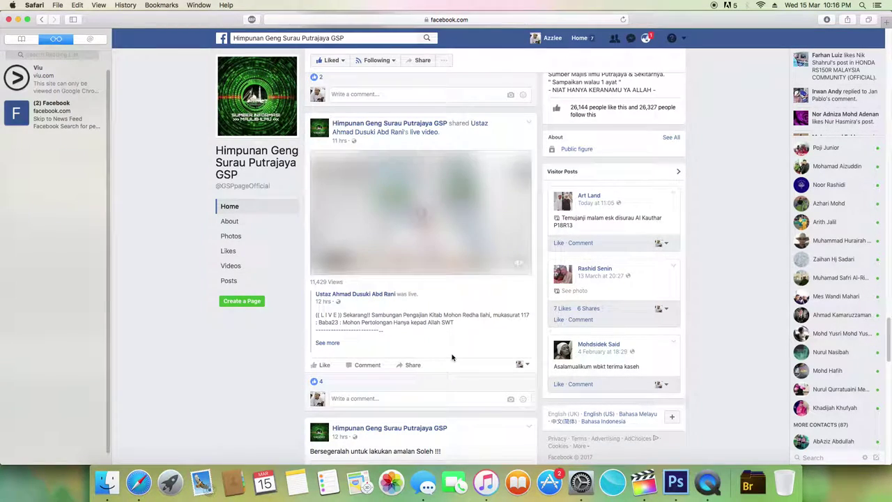
scroll(451, 357, down, 4)
scroll(452, 357, down, 5)
scroll(452, 357, down, 5)
scroll(452, 357, down, 5)
scroll(452, 358, down, 3)
scroll(452, 357, down, 2)
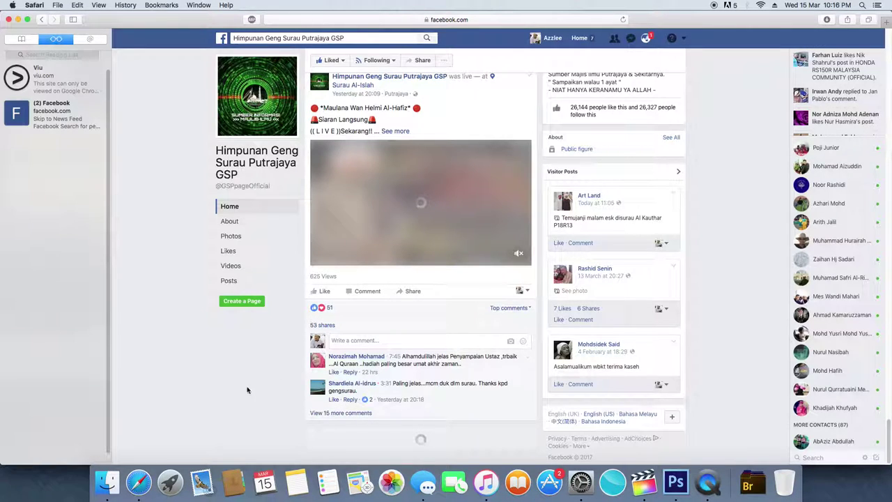
scroll(276, 374, down, 2)
scroll(276, 373, down, 5)
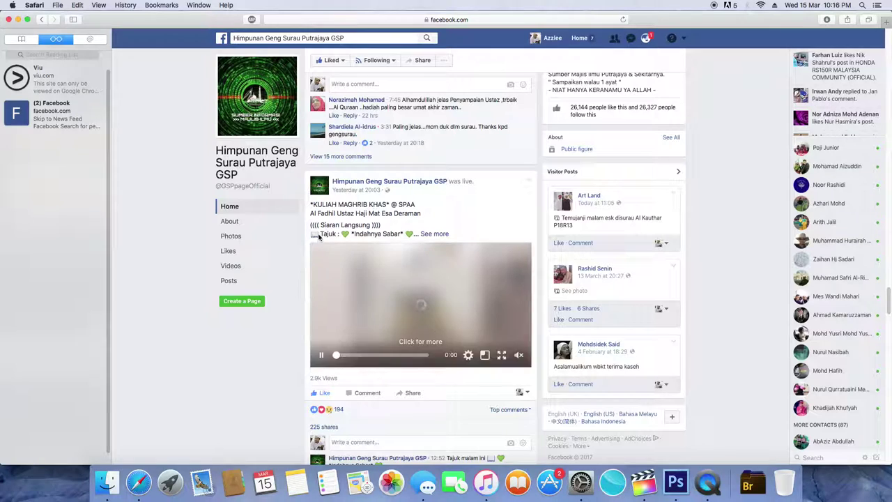
Expand the KULIAH MAGHRIB KHAS post's full text and copy its heart emoji image.
click(433, 235)
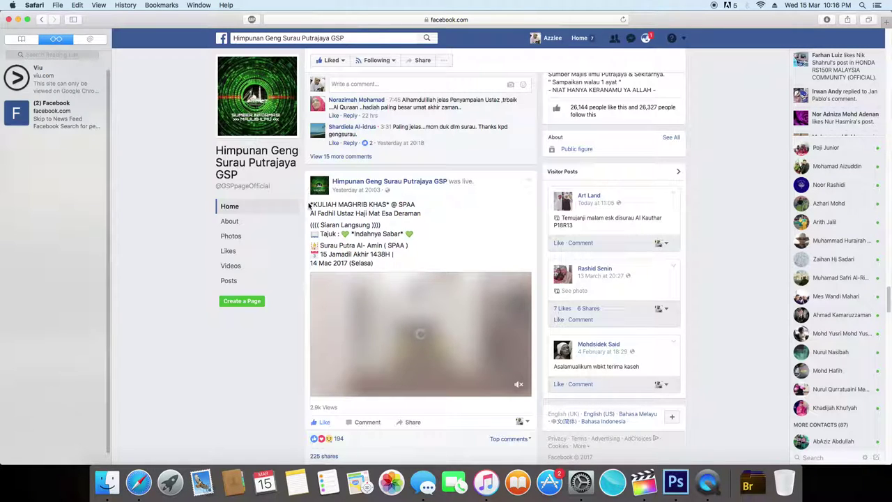
drag(310, 205, 416, 238)
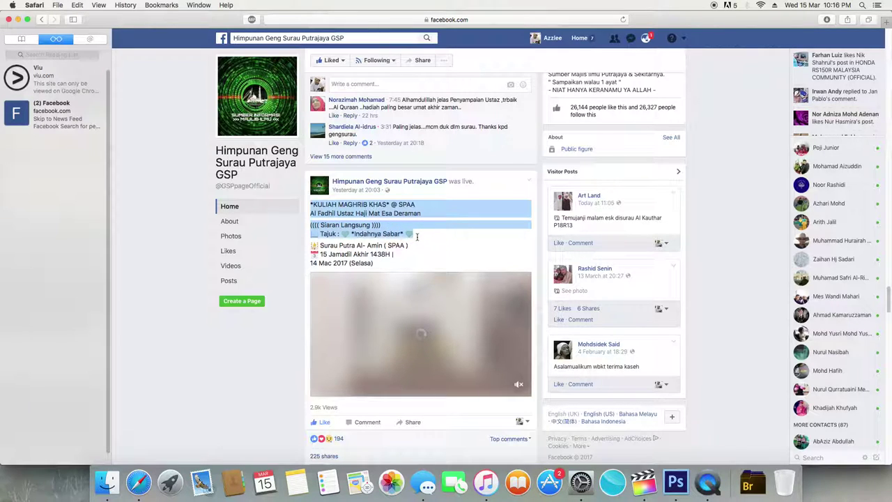
right_click(410, 233)
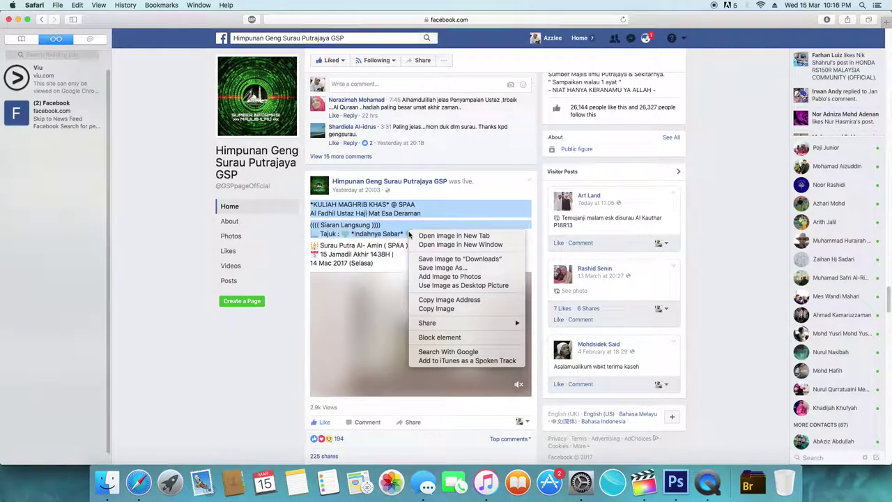
click(440, 309)
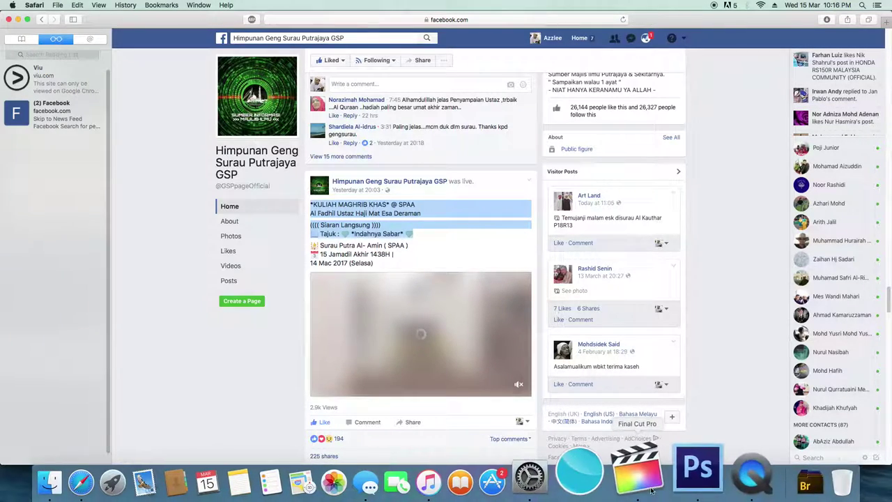
click(632, 472)
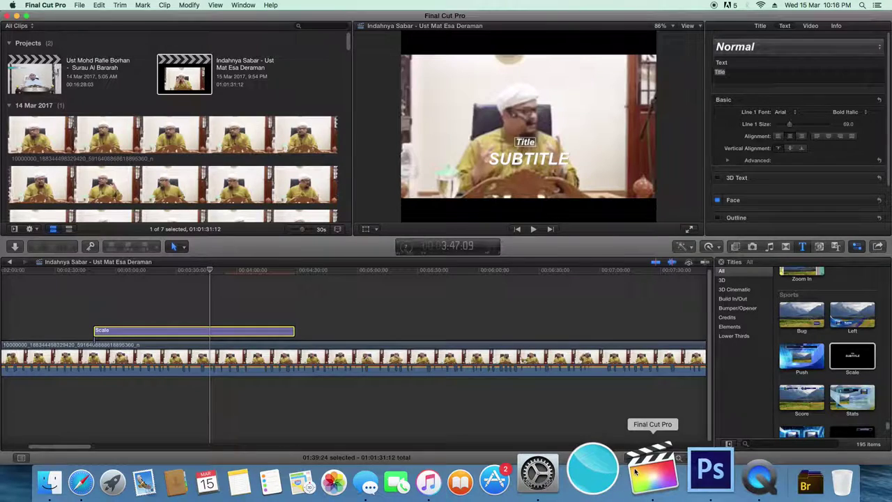
Empty the Title line's text in the Inspector, removing the pasted web address.
click(530, 142)
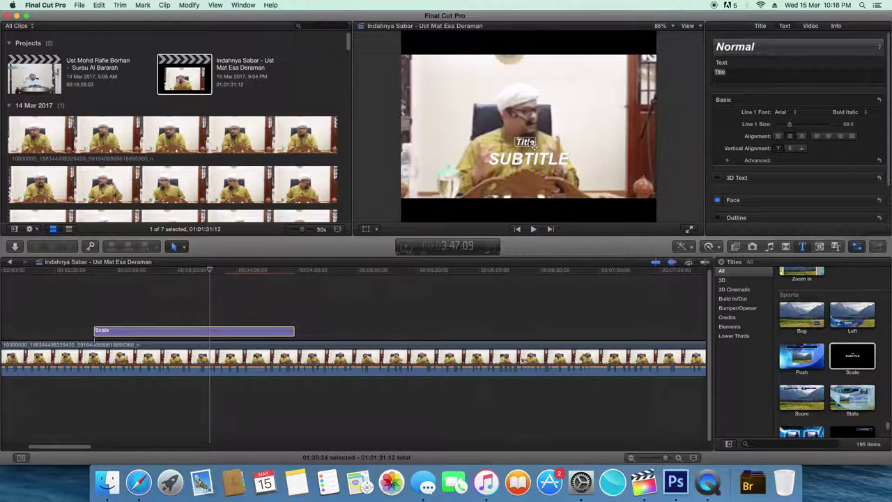
click(737, 73)
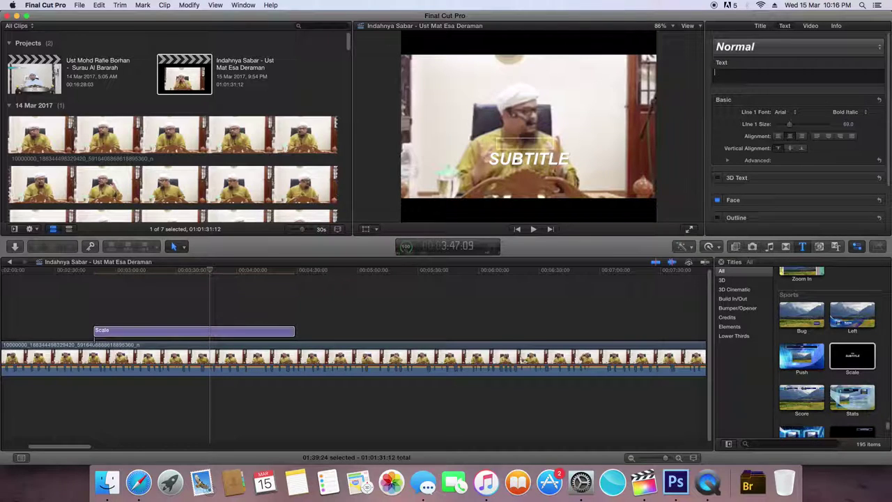
right_click(728, 75)
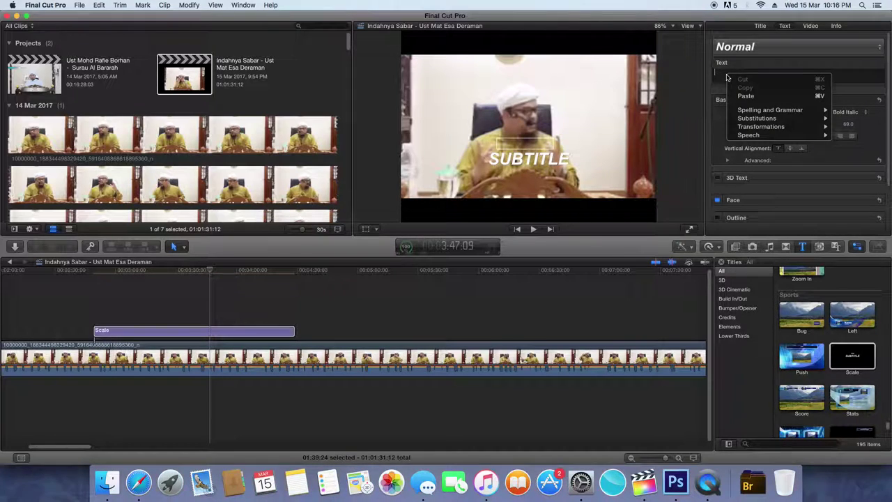
click(743, 96)
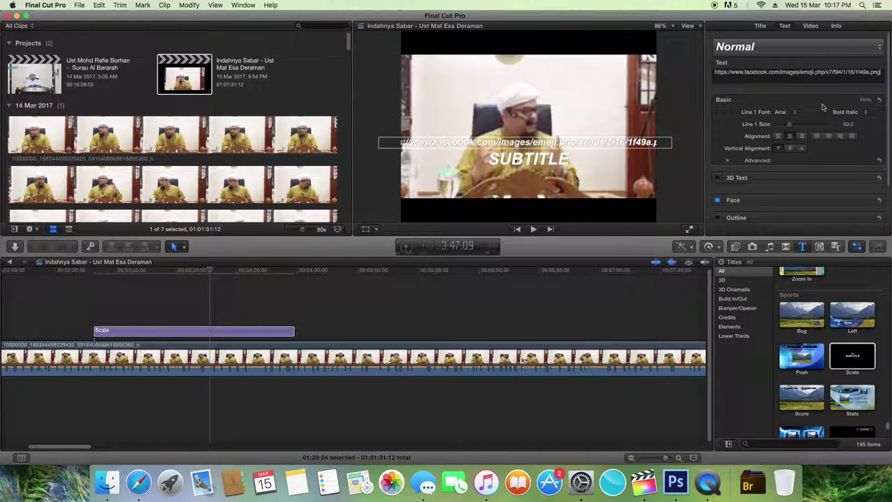
key(BackSpace)
key(BackSpace)
key(BackSpace)
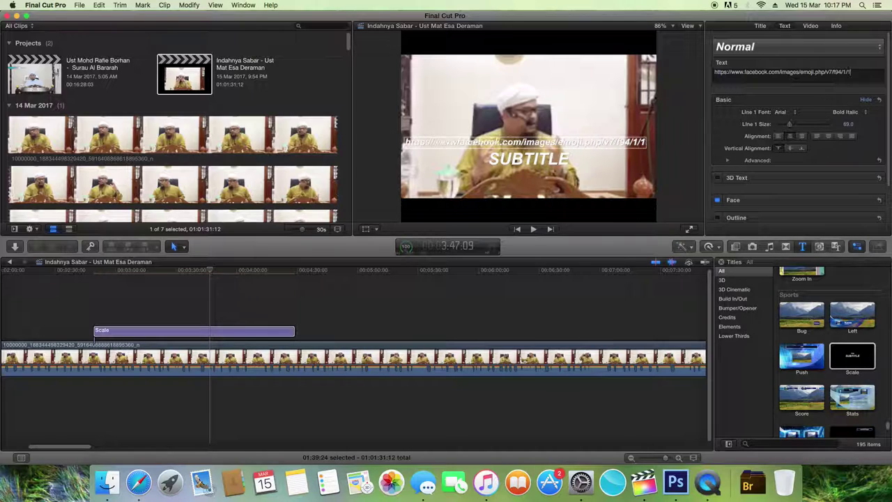
key(BackSpace)
key(BackSpace)
key(BackSpace)
key(BackSpace)
key(BackSpace)
key(BackSpace)
key(BackSpace)
key(BackSpace)
key(BackSpace)
key(BackSpace)
key(BackSpace)
key(BackSpace)
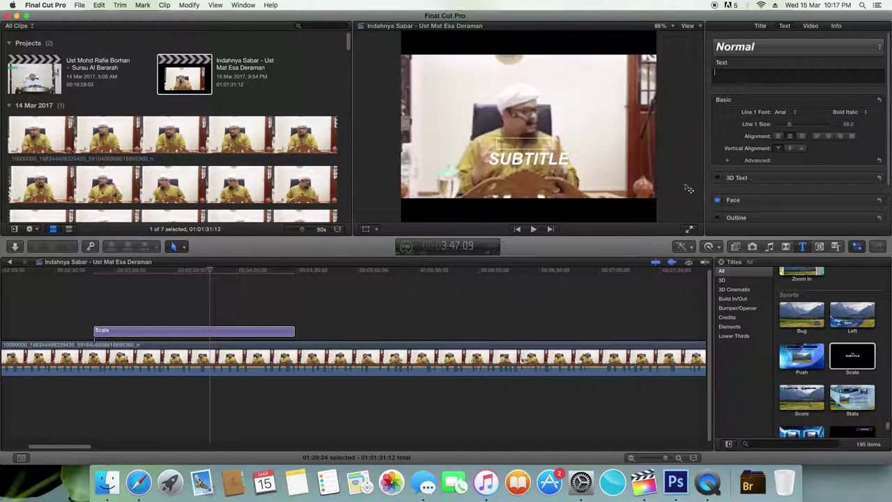
click(138, 483)
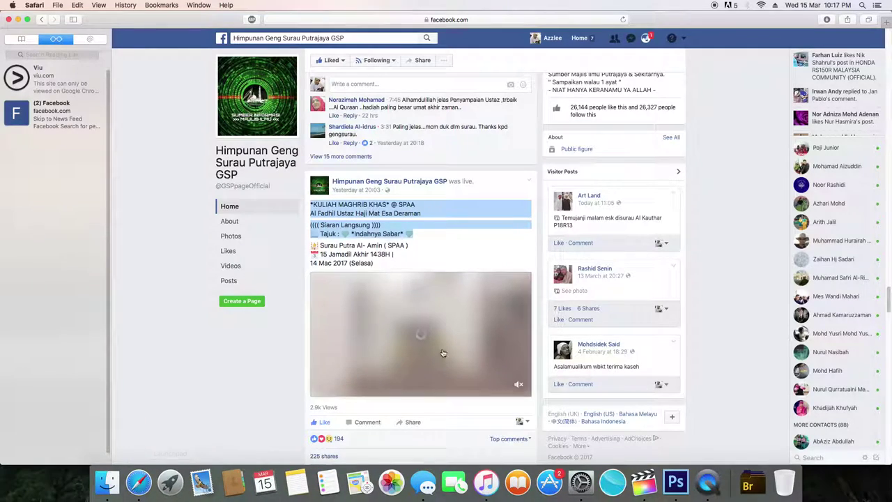
Copy the post's first two lines: the KULIAH MAGHRIB KHAS heading and the speaker line.
click(457, 249)
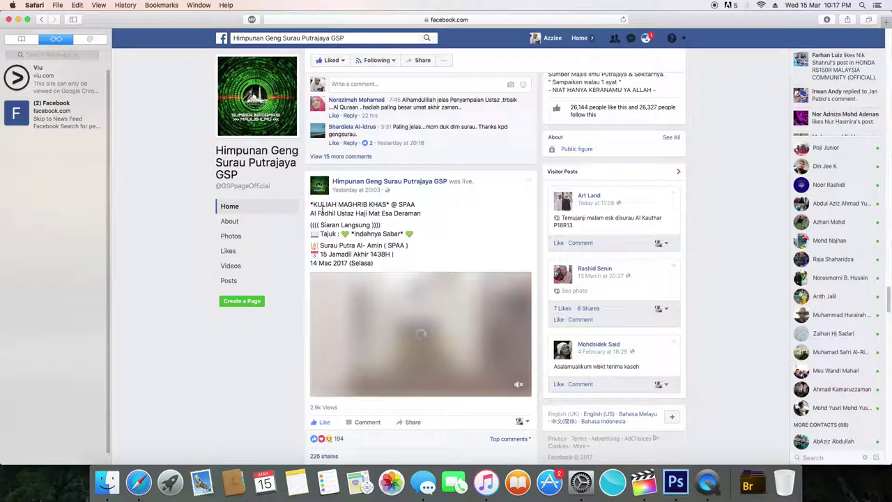
mouse_move(311, 205)
mouse_down()
mouse_move(431, 221)
mouse_move(423, 214)
mouse_up()
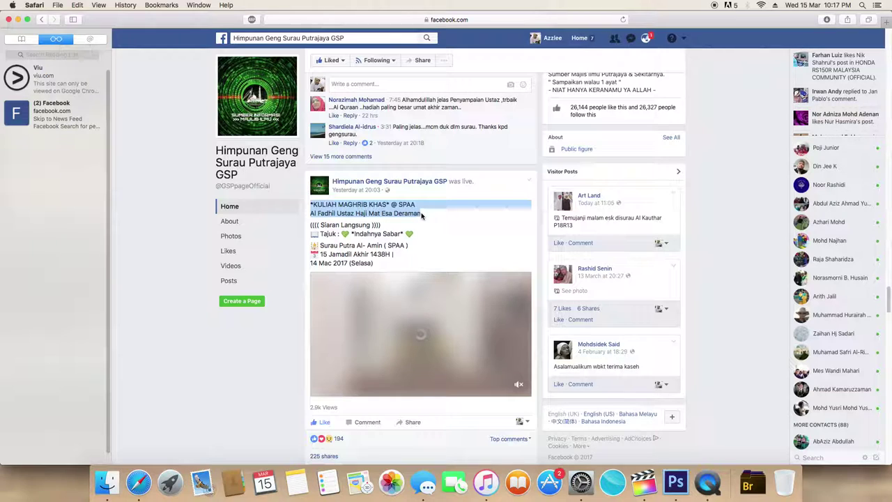
right_click(421, 217)
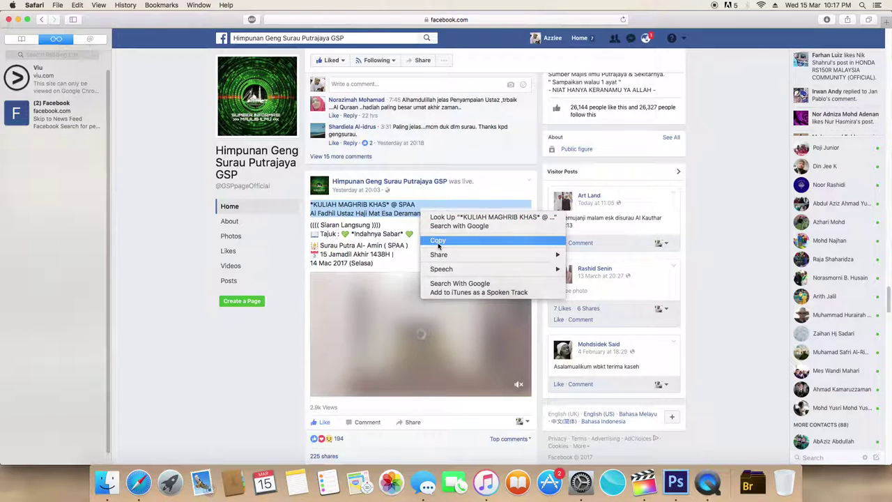
click(438, 242)
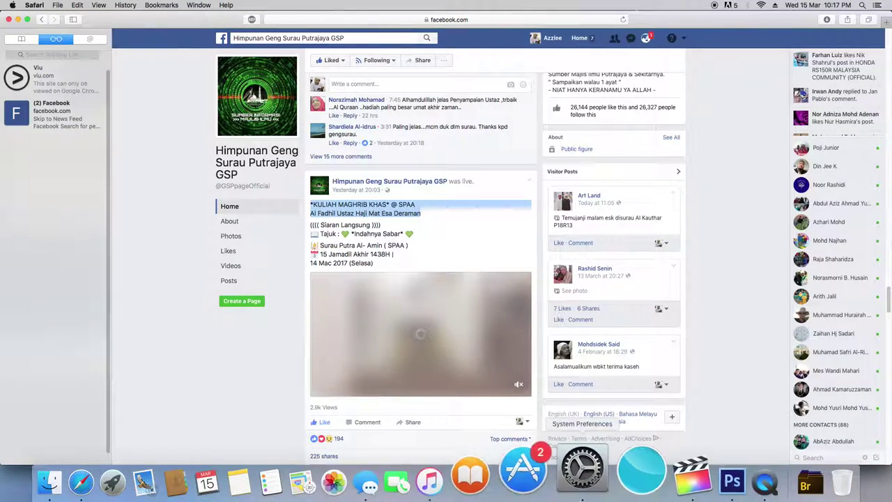
click(635, 478)
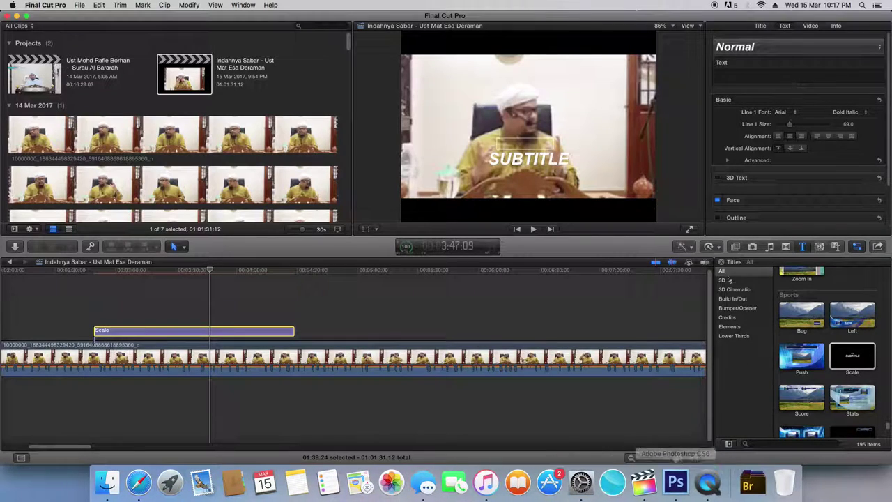
Paste the KULIAH MAGHRIB KHAS heading and speaker line into the title's first line.
click(718, 77)
right_click(723, 74)
click(742, 95)
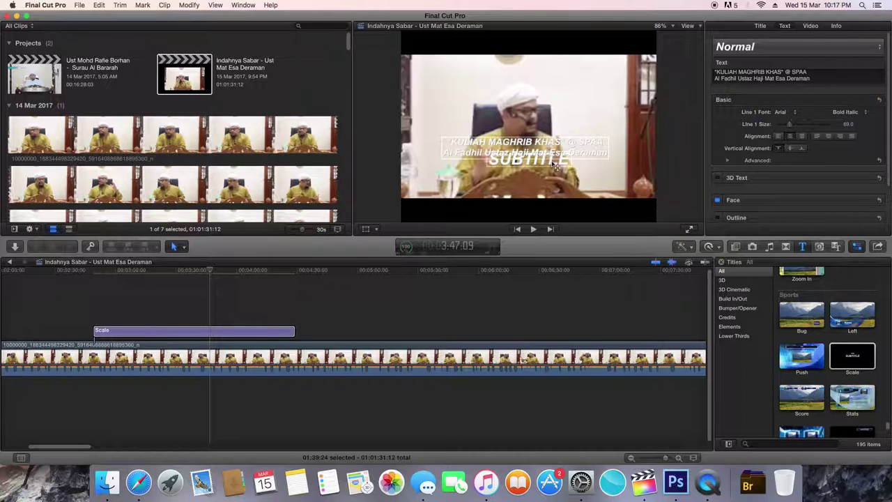
Reposition the KULIAH MAGHRIB heading and move SUBTITLE lower in the frame.
drag(565, 139, 565, 128)
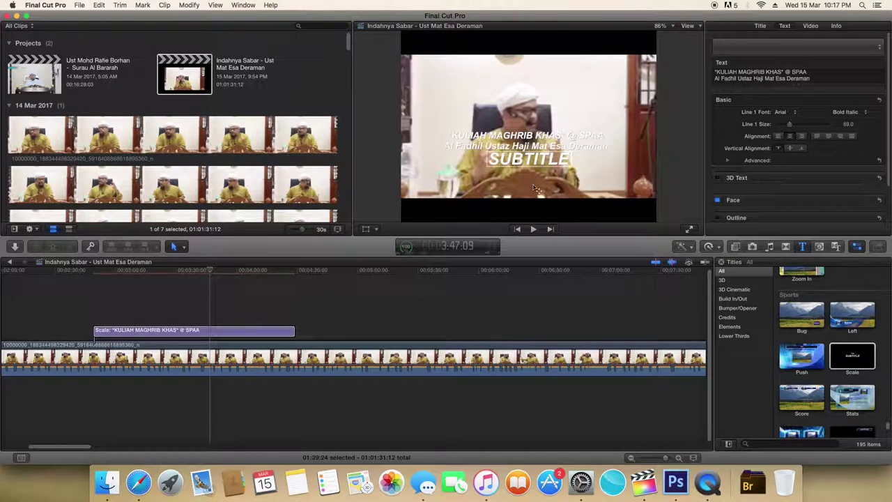
drag(531, 170, 524, 221)
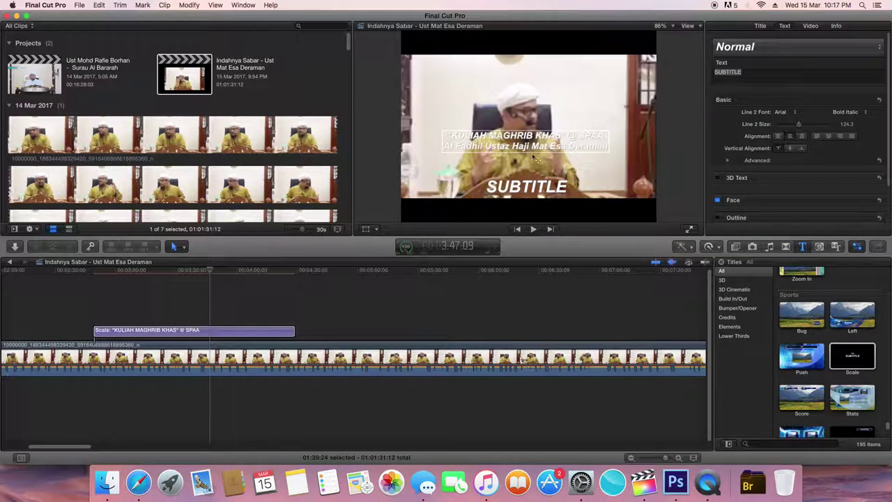
drag(534, 158, 551, 174)
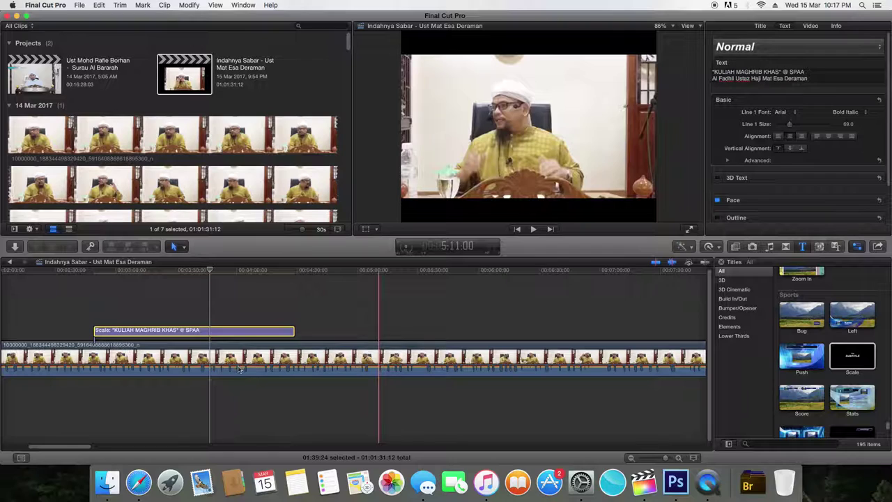
click(138, 475)
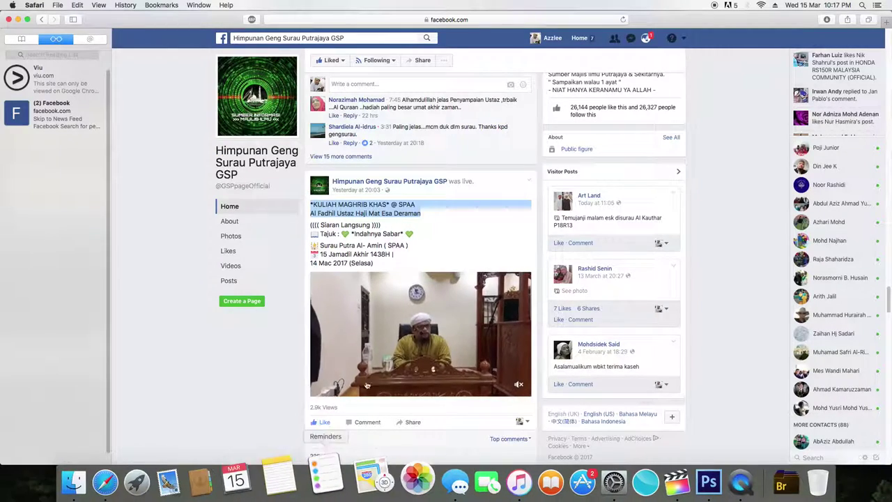
Copy the post lines from '(((( Siaran Langsung' through '14 Mac 2017 (Selasa)'.
click(311, 258)
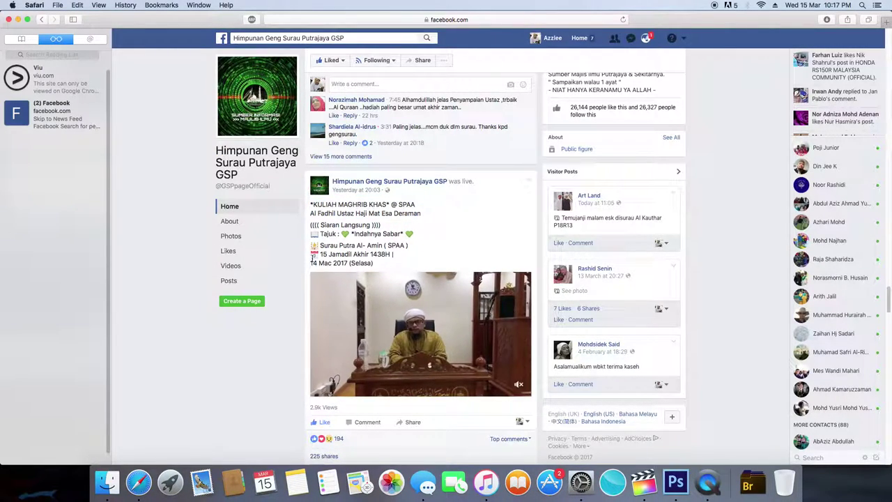
drag(311, 226, 374, 264)
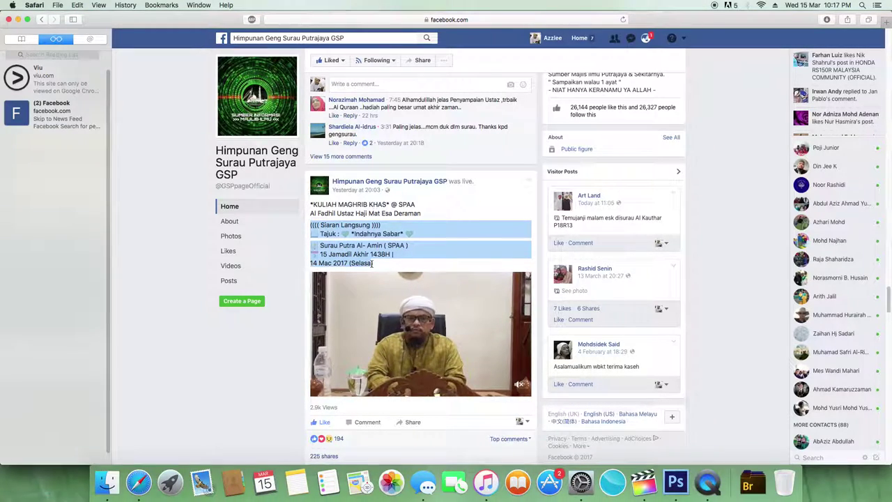
right_click(373, 264)
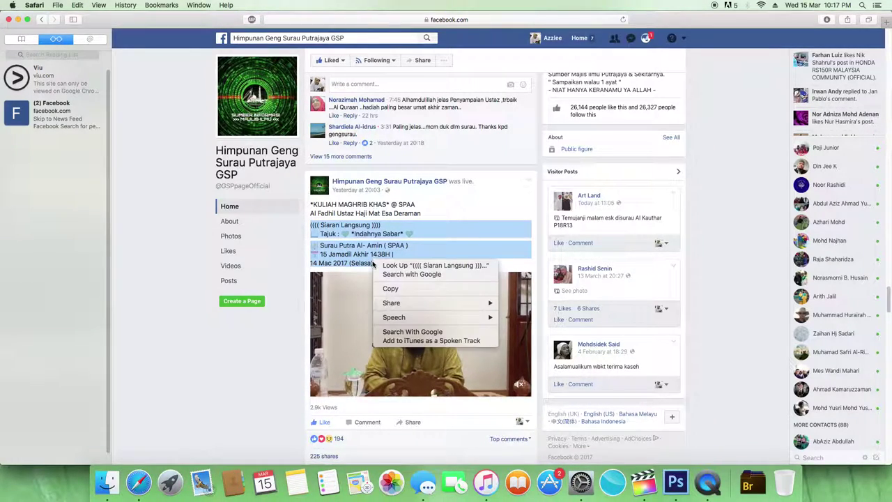
click(391, 289)
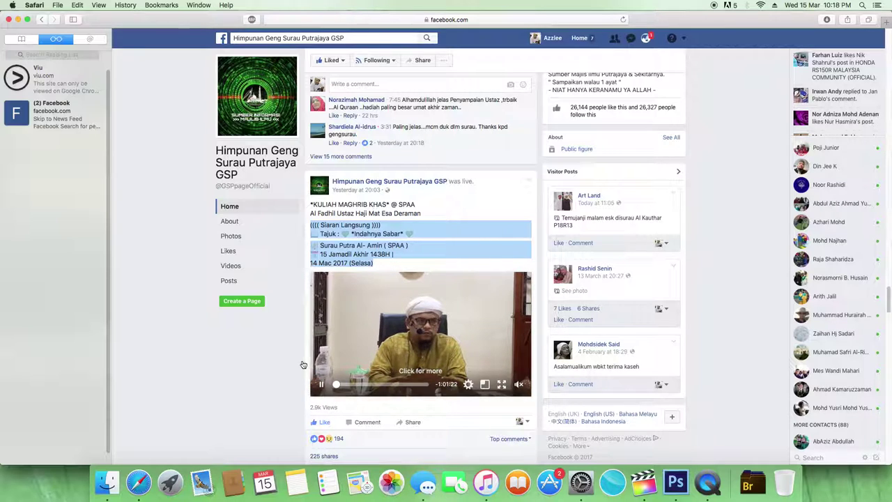
click(659, 474)
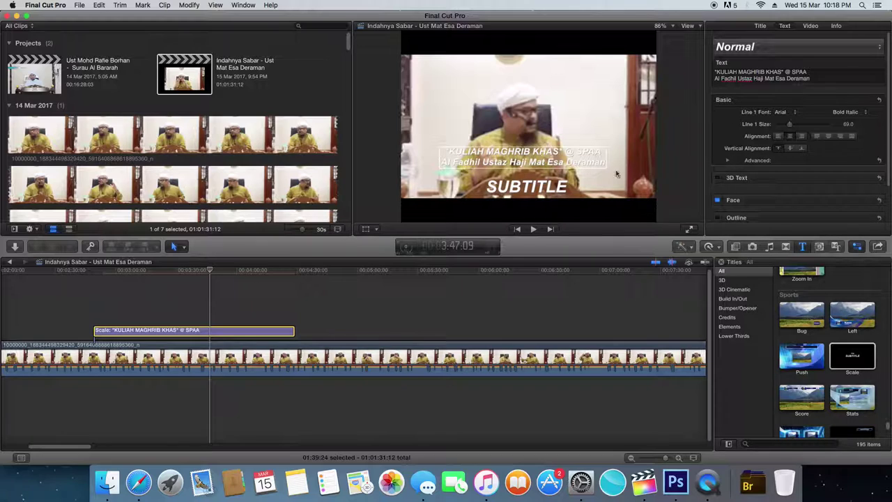
Replace the SUBTITLE placeholder with the pasted Siaran Langsung event-detail lines.
double_click(548, 194)
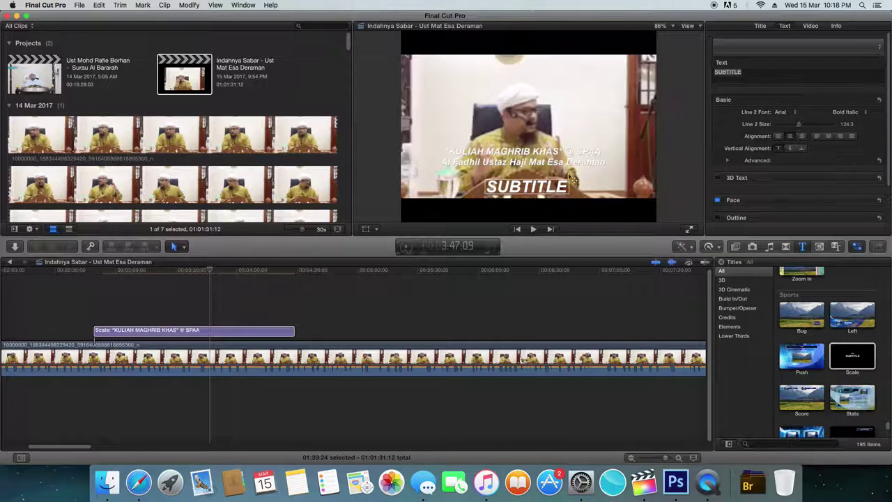
click(755, 73)
key(BackSpace)
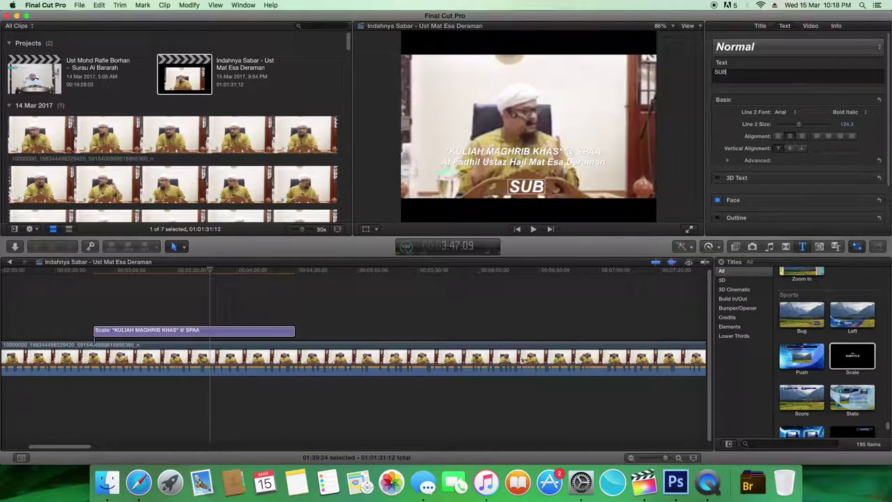
right_click(725, 75)
click(740, 98)
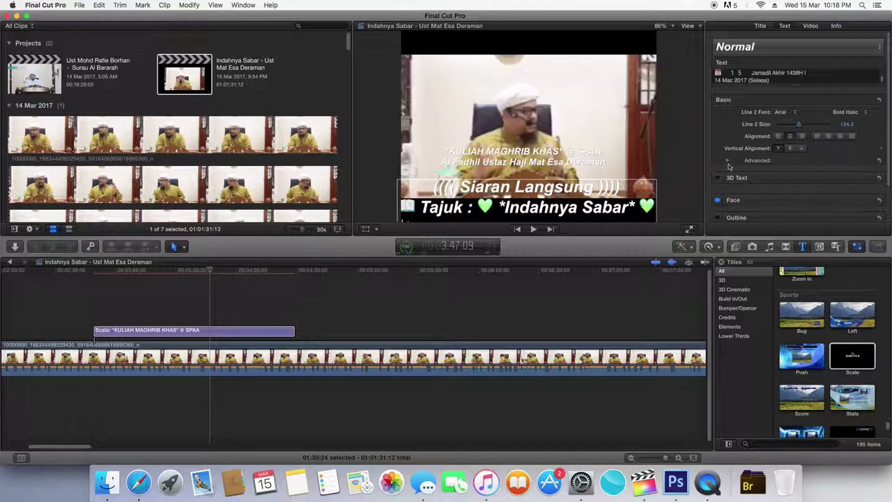
drag(571, 183, 580, 146)
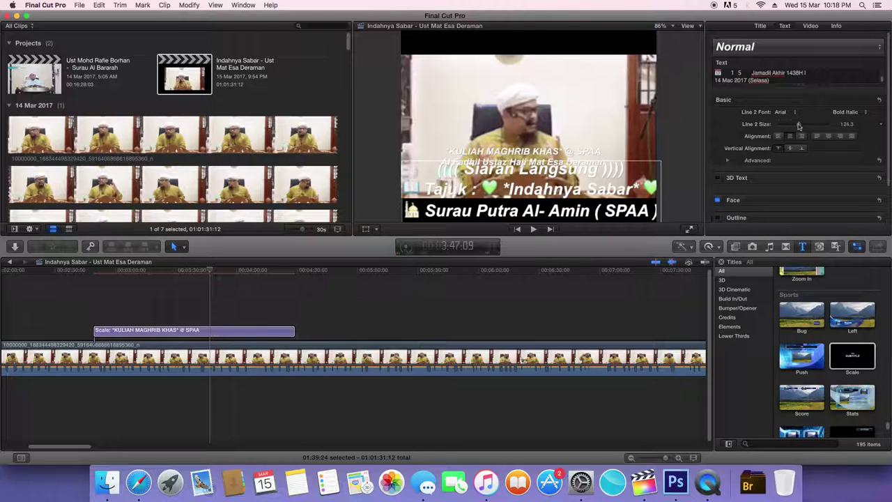
Shrink the event-detail line to size 52 and move the block up in the frame.
drag(799, 127, 788, 130)
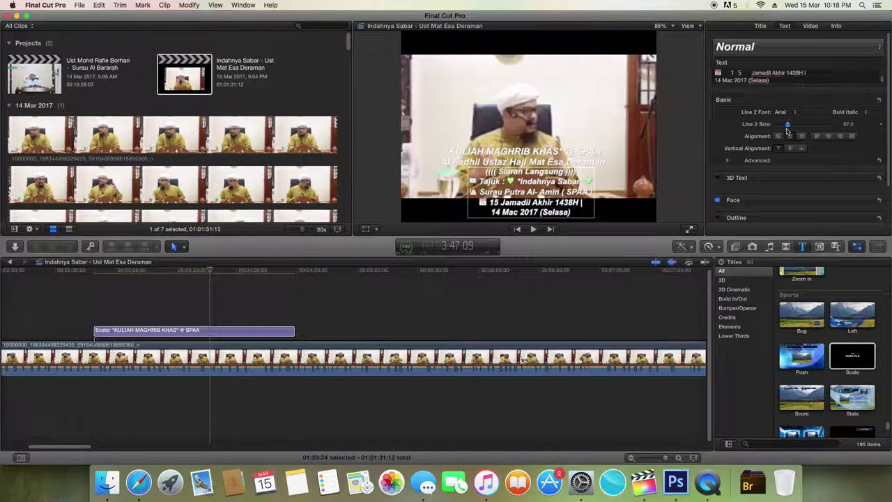
drag(788, 130, 788, 131)
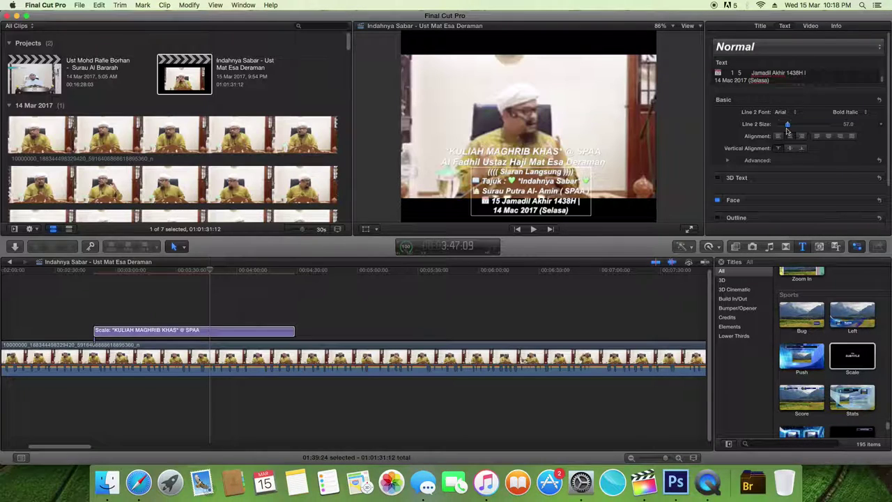
drag(788, 130, 787, 131)
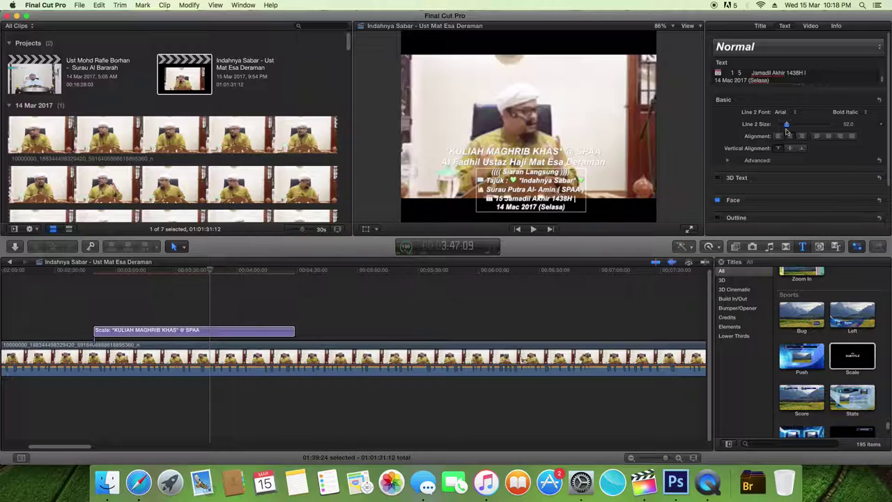
drag(535, 170, 538, 111)
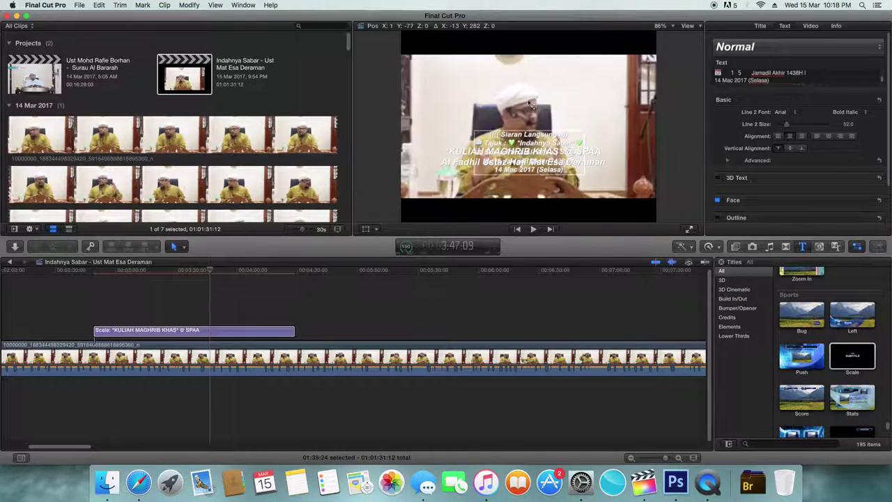
Drop the KULIAH MAGHRIB KHAS heading to the frame's bottom, with the detail block above it.
click(596, 162)
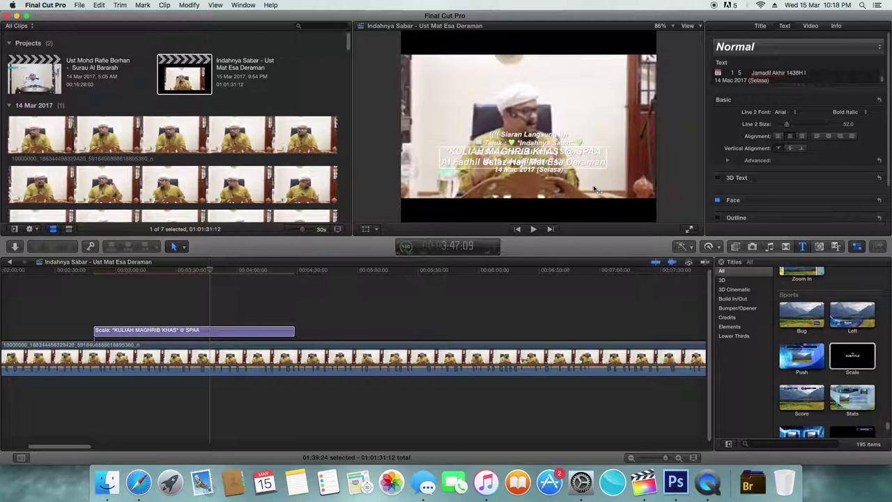
drag(598, 181, 592, 221)
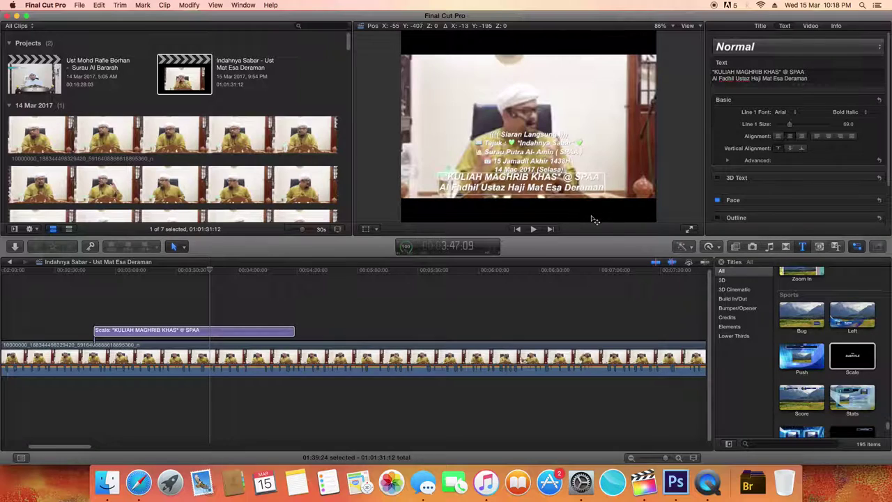
drag(595, 221, 593, 229)
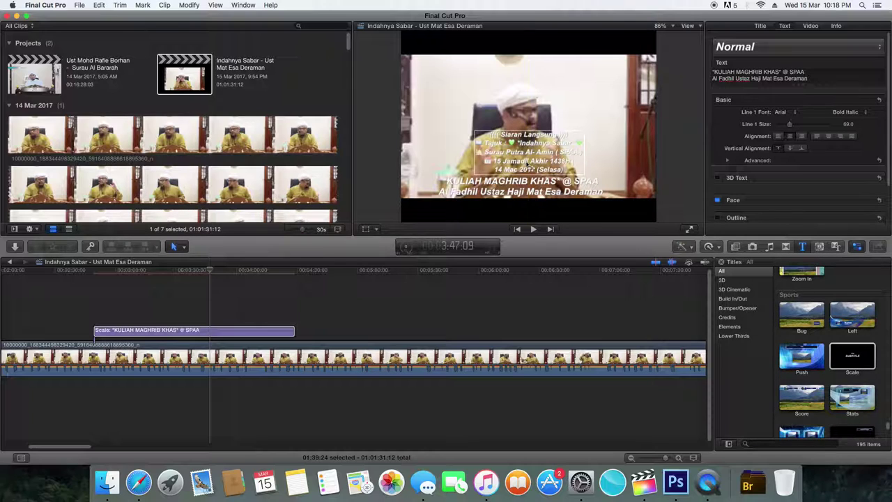
click(547, 152)
drag(547, 152, 548, 156)
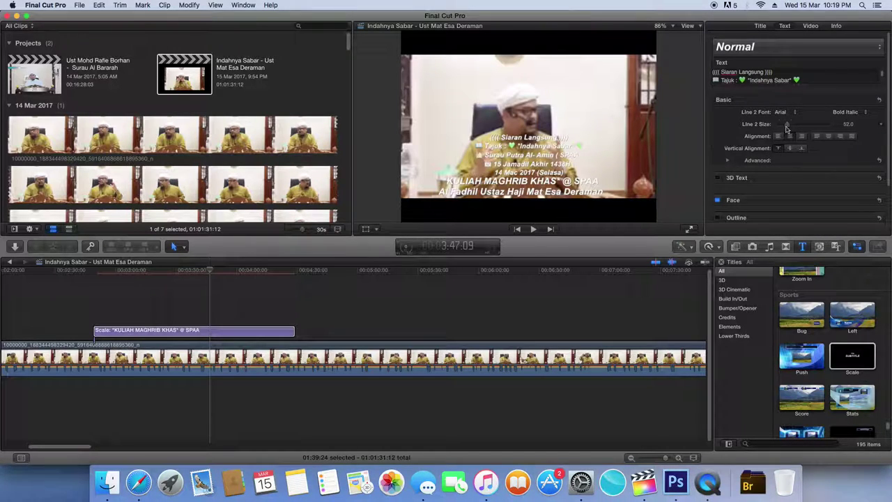
Shrink the detail lines to 47 and the heading to 61, nudging the heading down.
drag(787, 127, 786, 128)
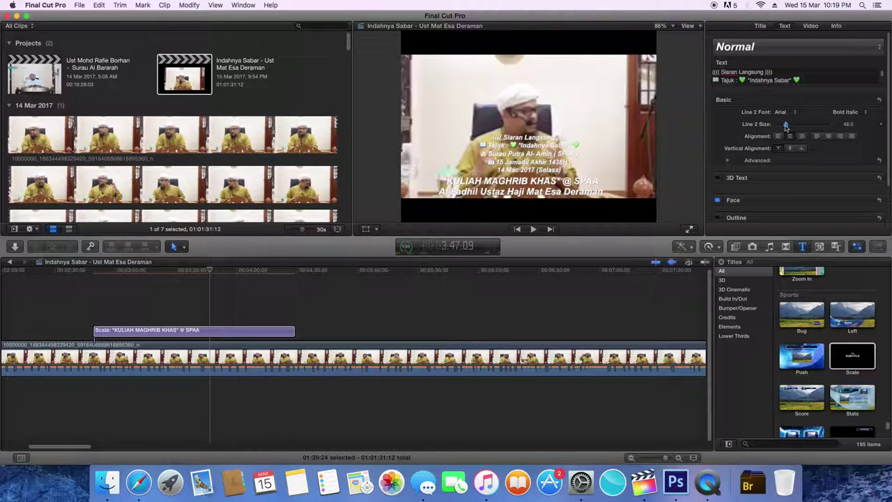
click(588, 195)
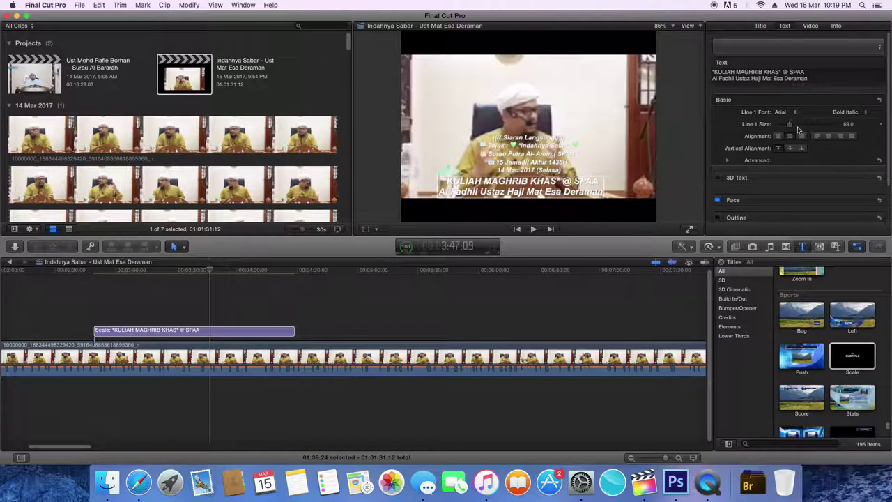
drag(790, 126, 789, 125)
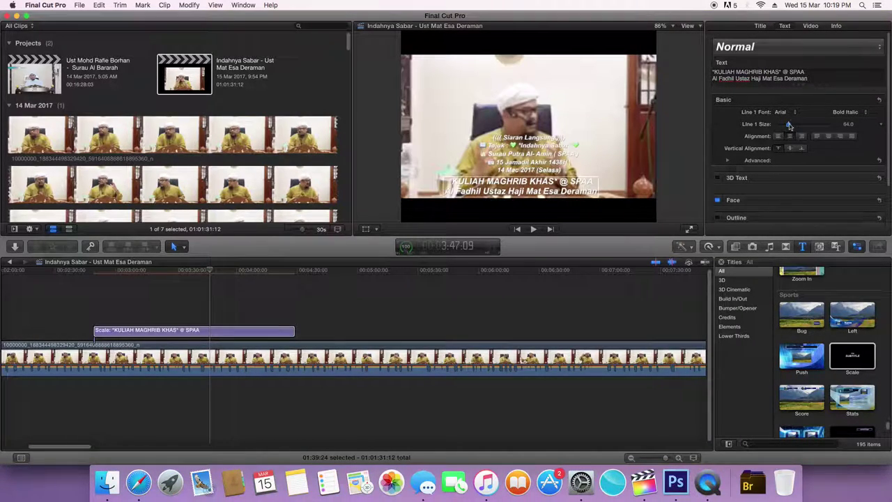
click(542, 188)
drag(542, 188, 542, 190)
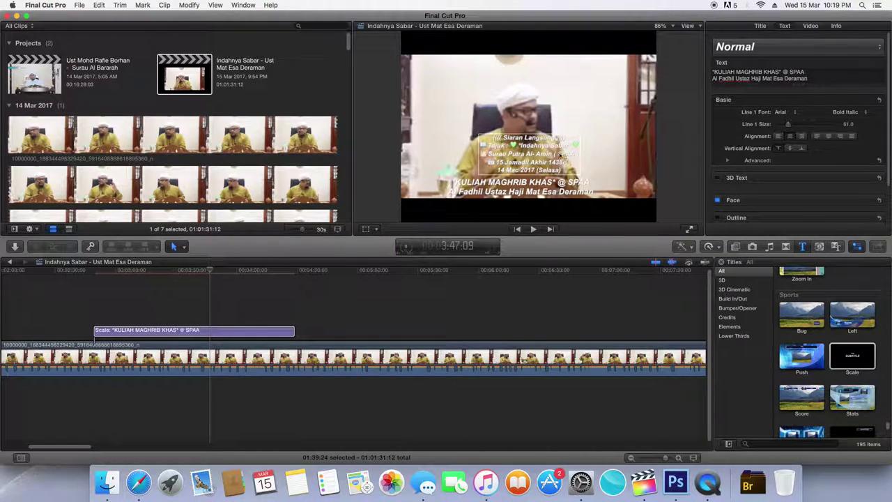
Centre the Siaran Langsung details block just above the headline using the yellow centre guide.
drag(591, 152, 638, 148)
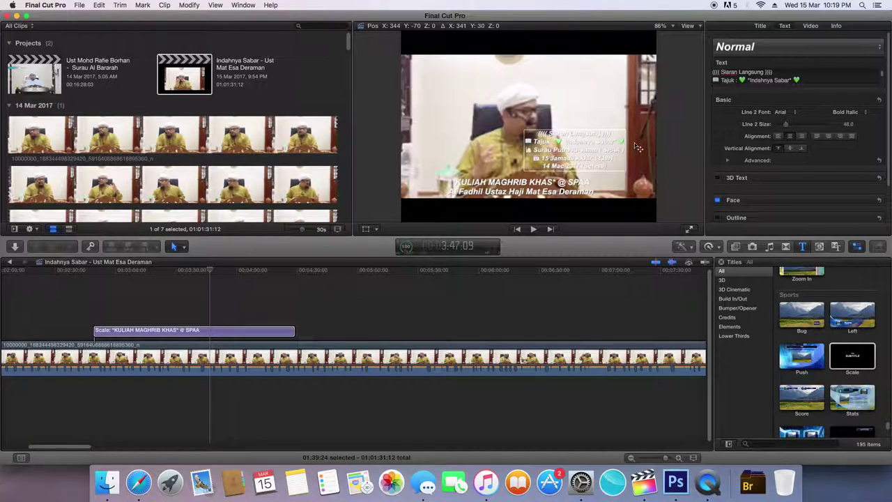
mouse_move(638, 148)
mouse_down()
mouse_move(513, 162)
mouse_move(524, 165)
mouse_up()
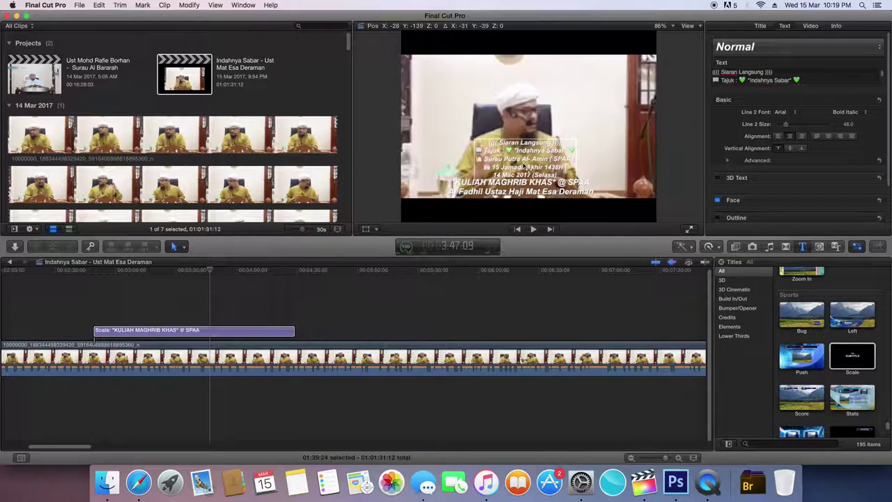
drag(524, 165, 533, 165)
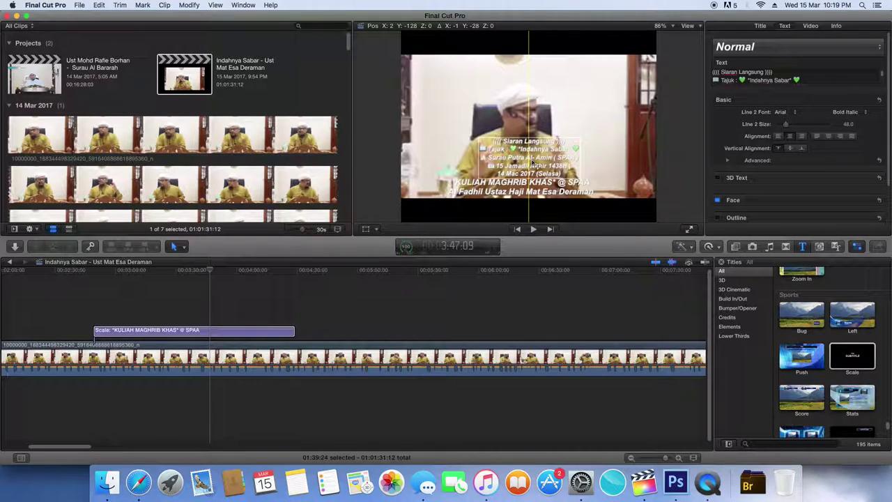
drag(533, 164, 533, 165)
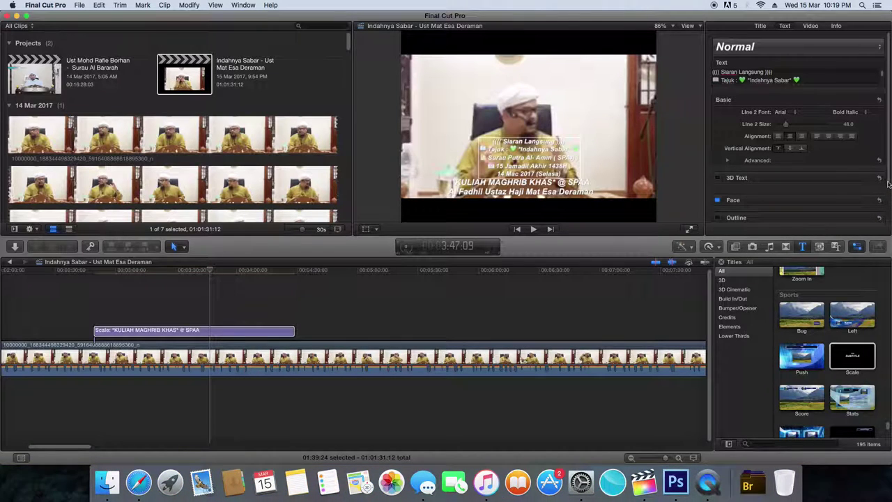
Change the Line 1 face color of KULIAH MAGHRIB KHAS and the speaker line to bright green.
scroll(841, 218, down, 3)
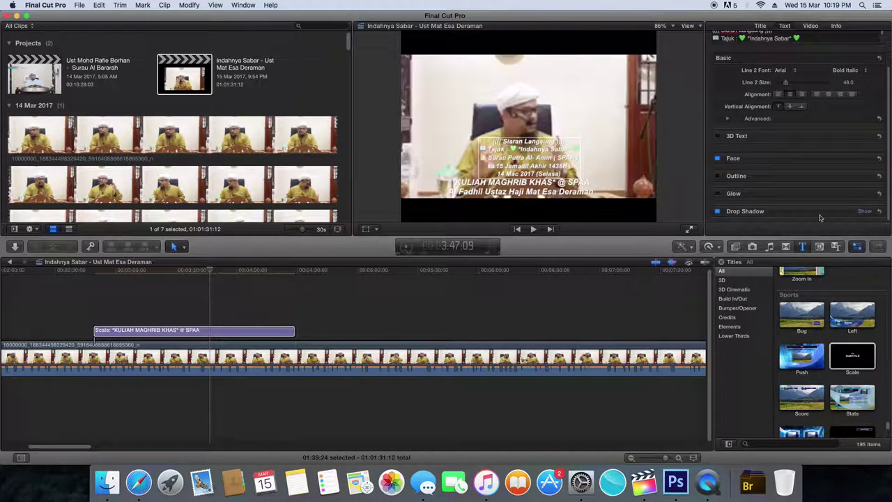
click(531, 195)
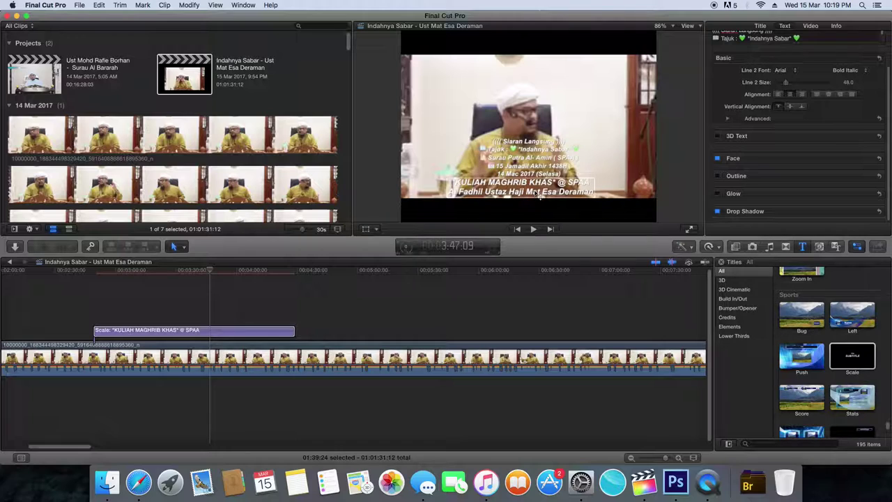
click(864, 158)
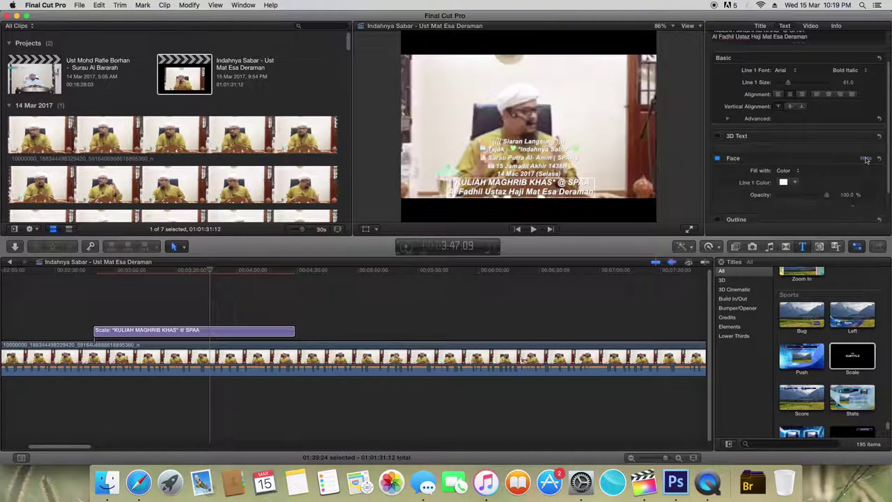
click(796, 183)
click(818, 227)
drag(804, 236, 817, 206)
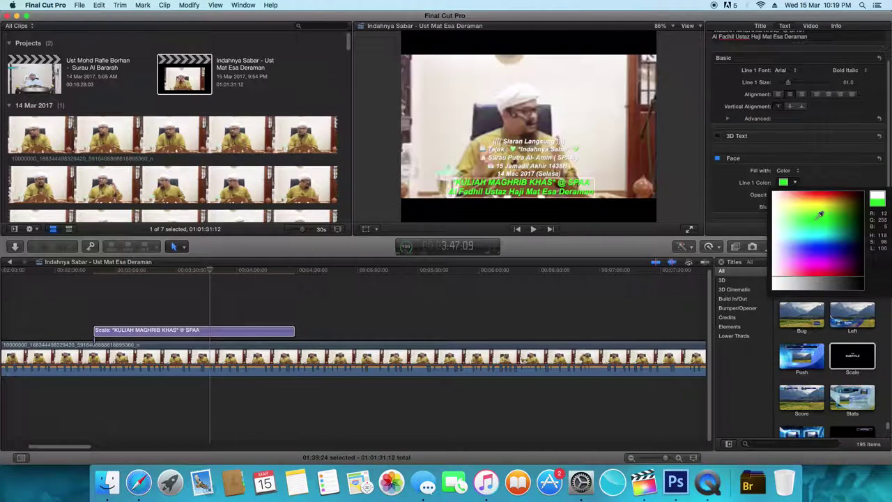
drag(821, 216, 828, 221)
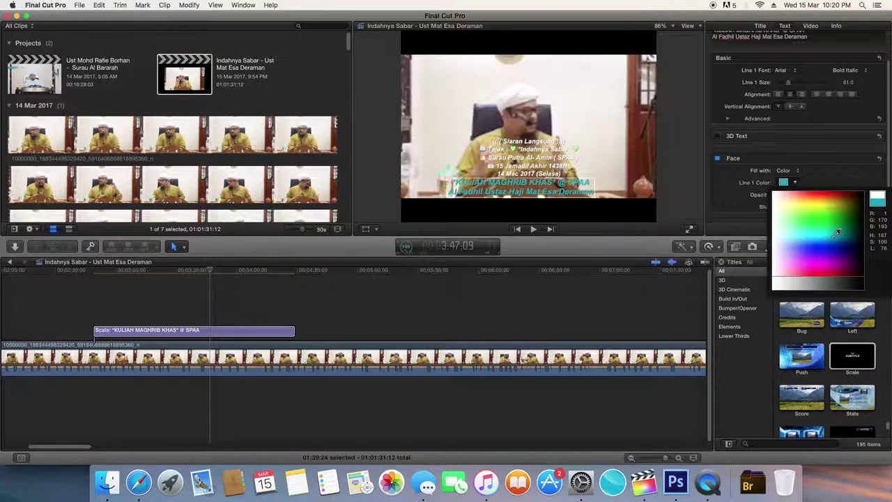
drag(843, 224, 820, 264)
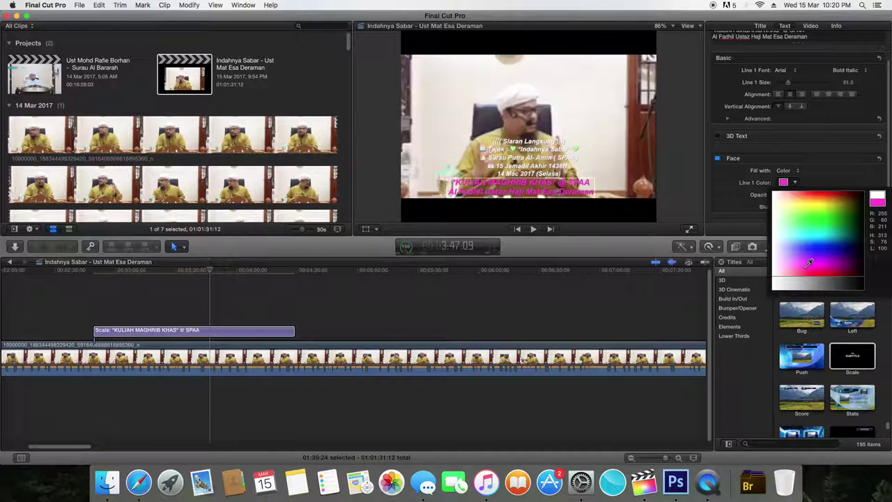
drag(815, 248, 832, 220)
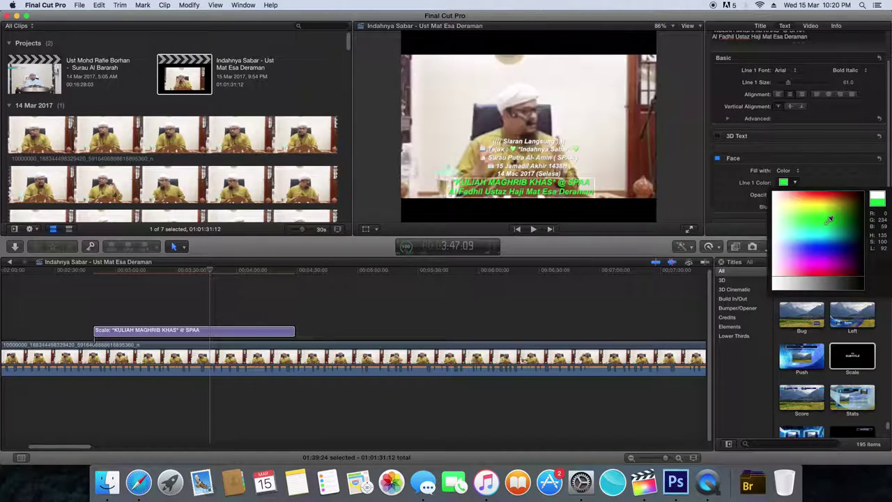
drag(829, 220, 828, 220)
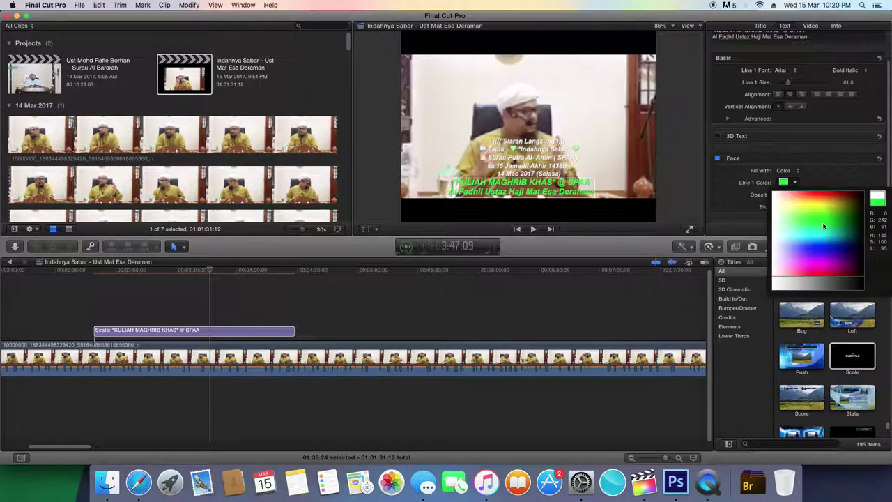
key(Escape)
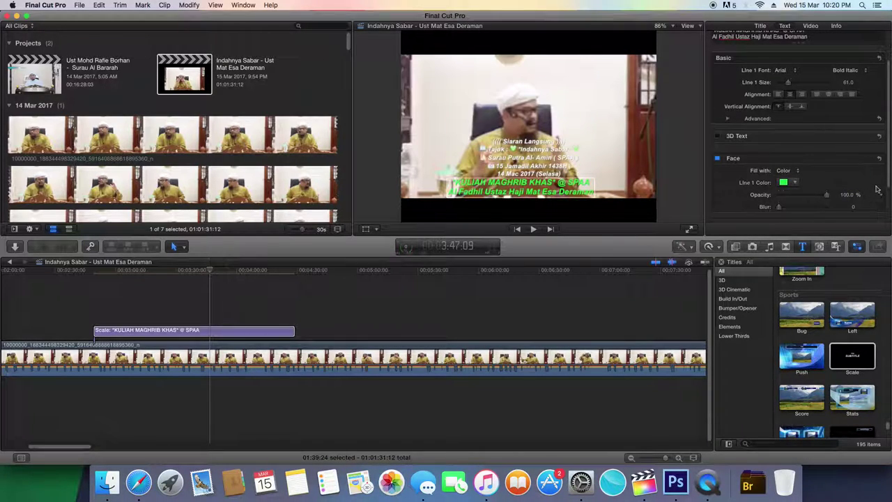
scroll(882, 199, down, 3)
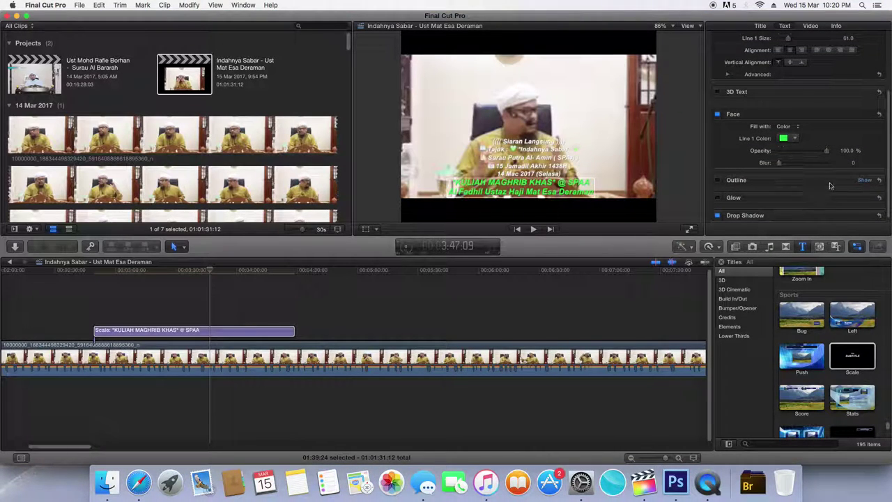
Dismiss the startup-disk-full alert and give the green headline lines a black outline.
click(864, 181)
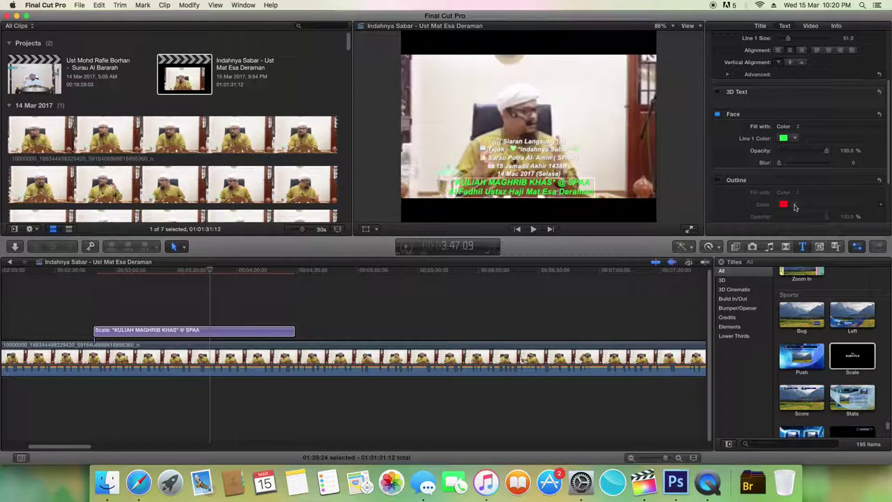
scroll(886, 180, down, 3)
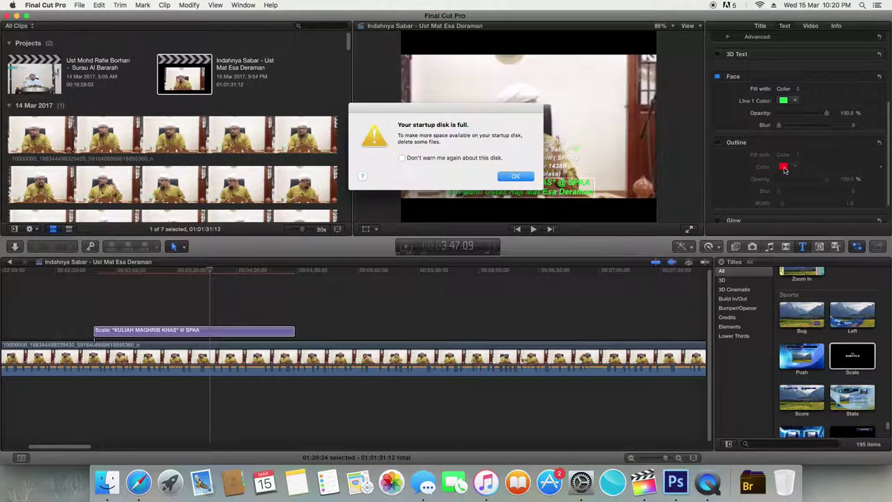
click(521, 178)
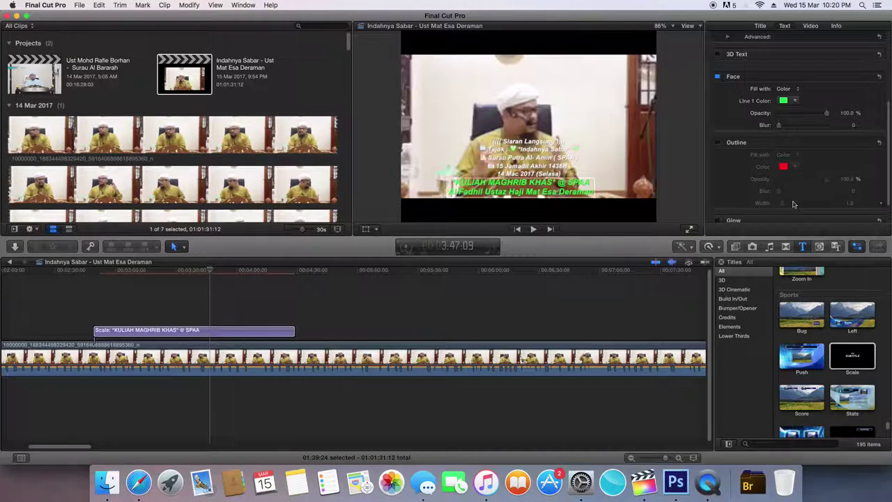
click(718, 143)
click(795, 166)
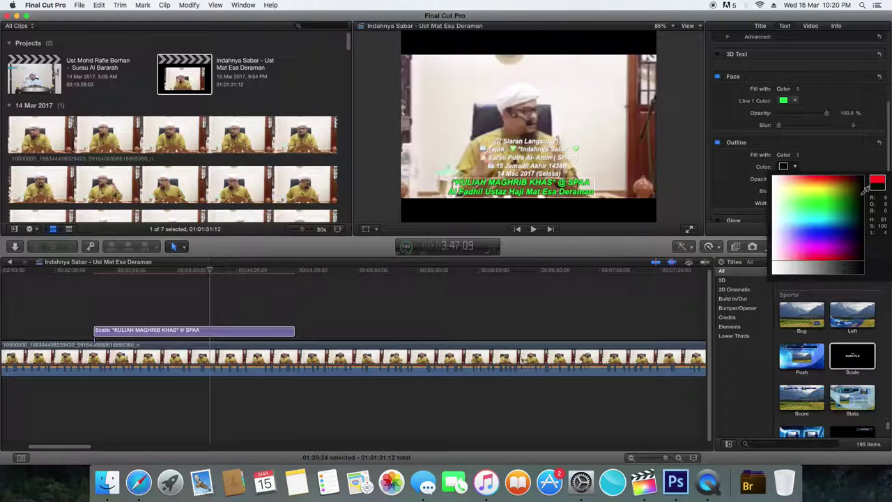
click(730, 217)
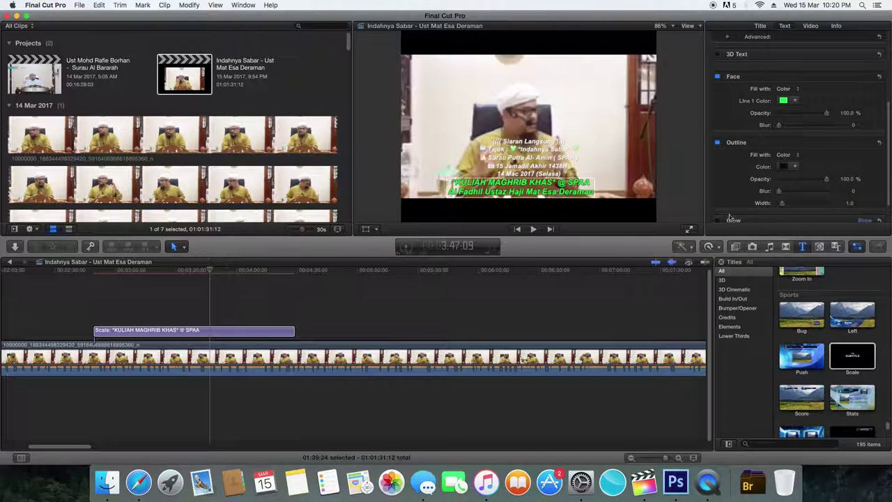
Add a near-black outline to the small event-details lines.
click(560, 156)
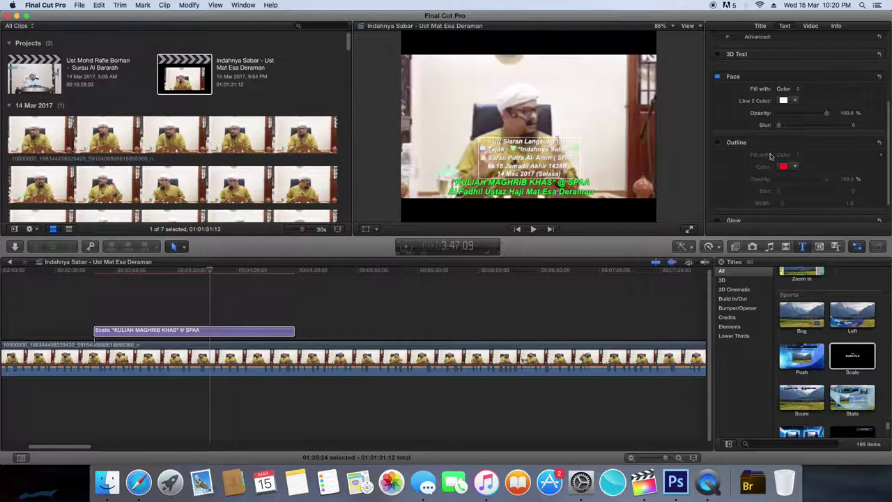
click(719, 143)
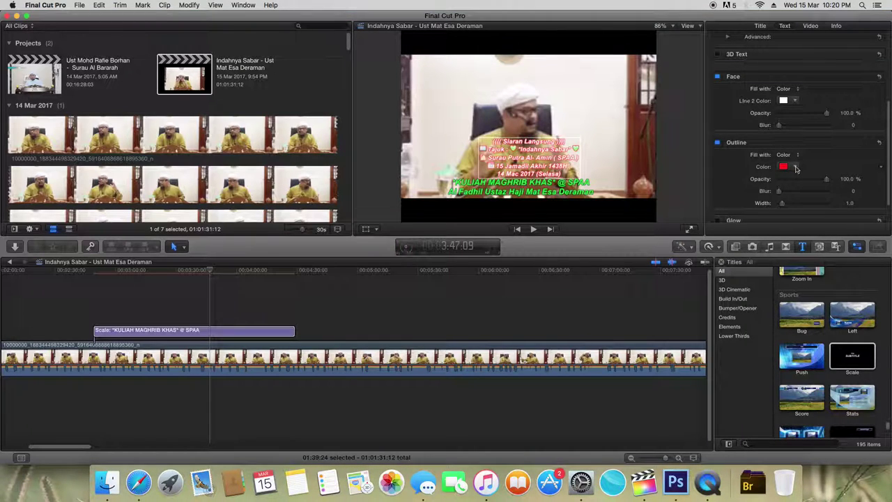
click(797, 167)
click(867, 182)
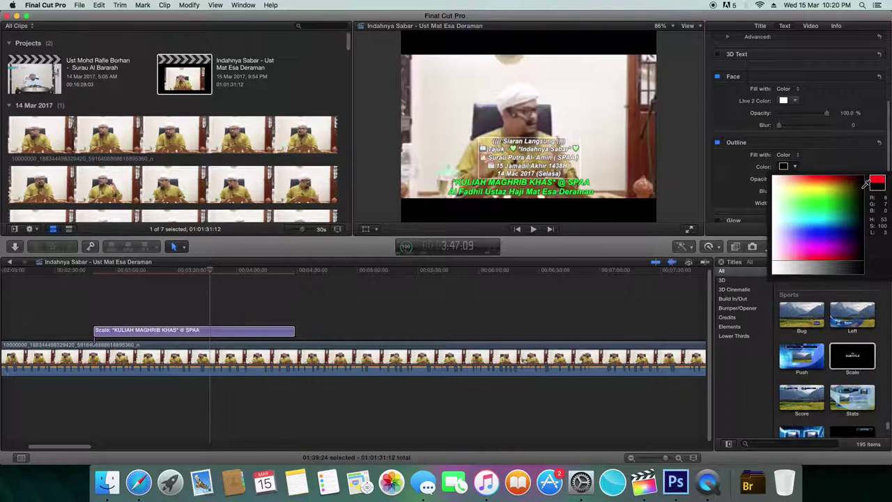
key(Escape)
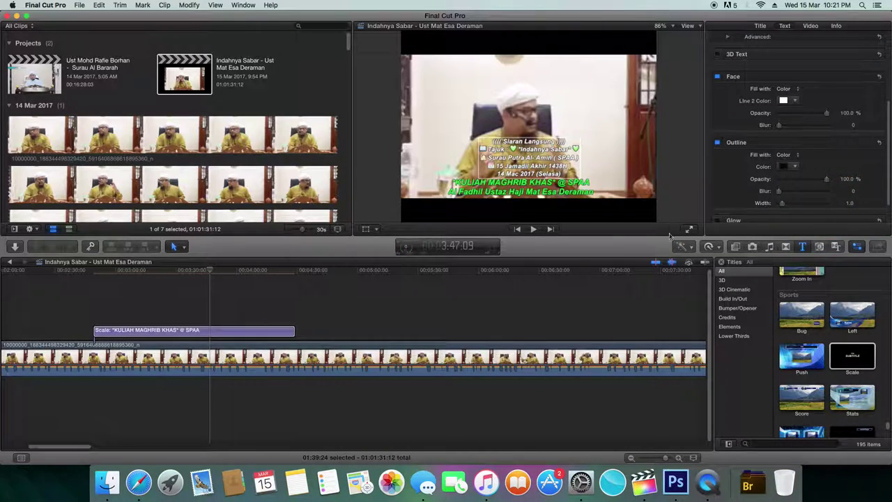
key(space)
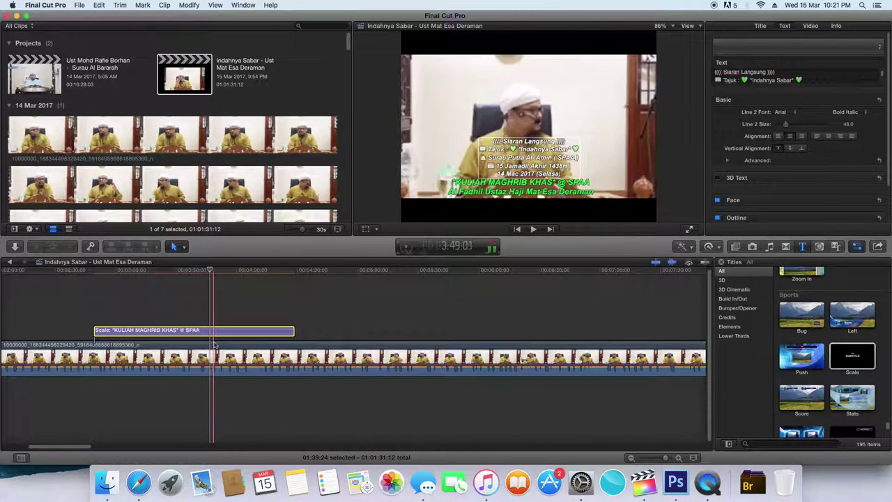
key(space)
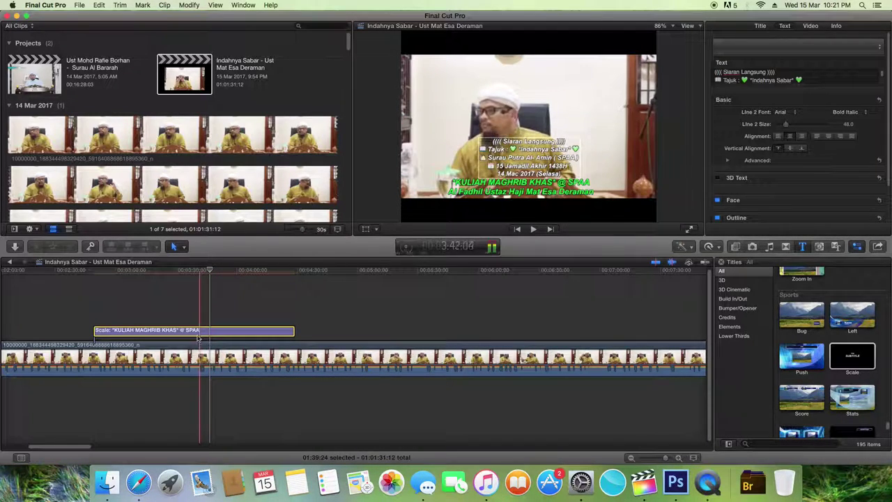
key(space)
key(space)
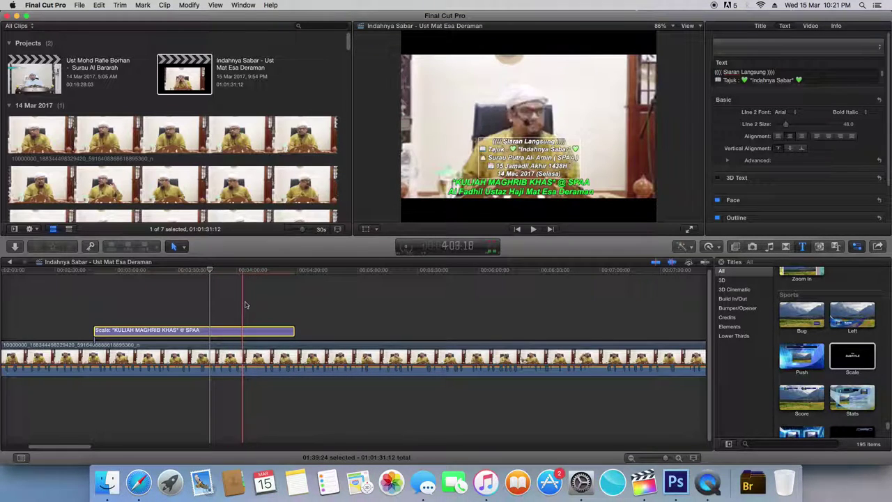
key(space)
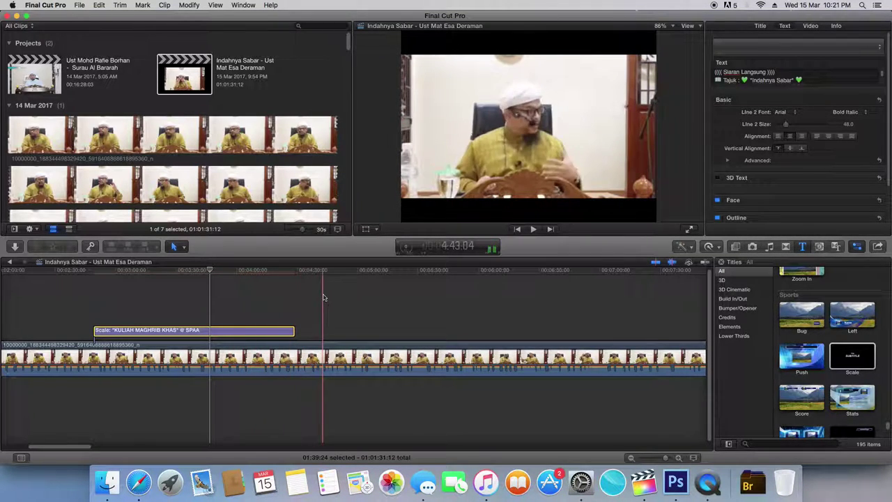
key(space)
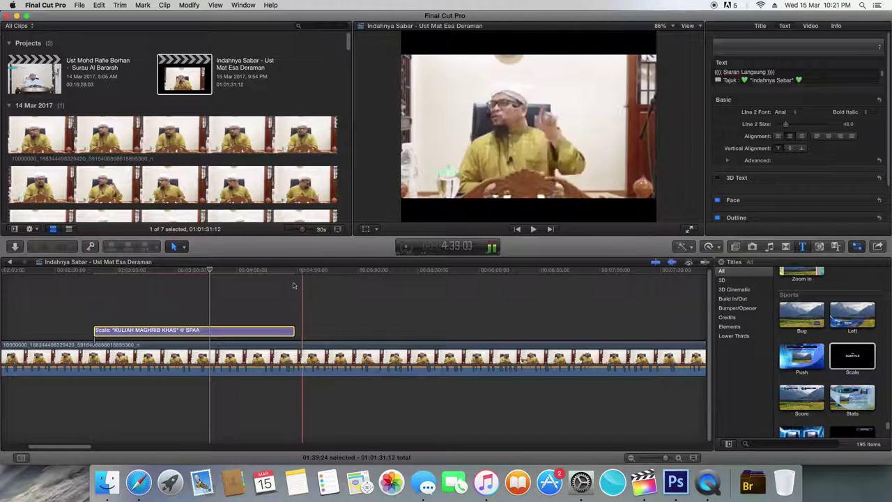
key(space)
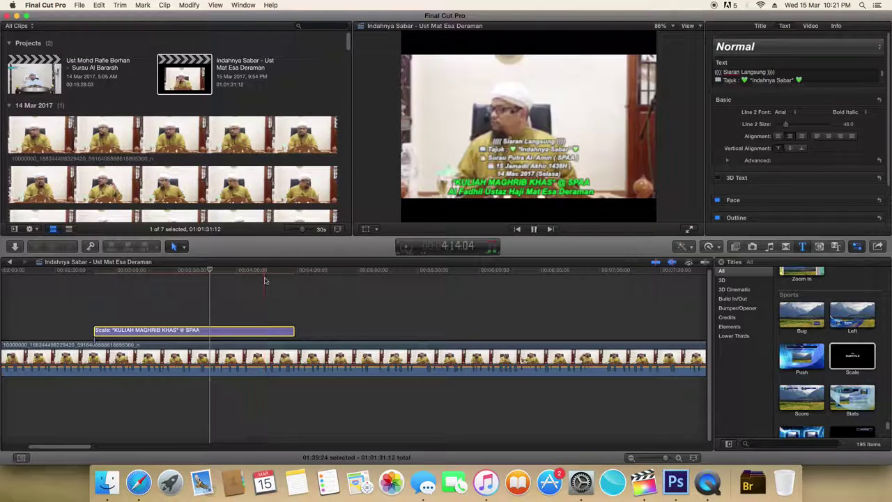
key(space)
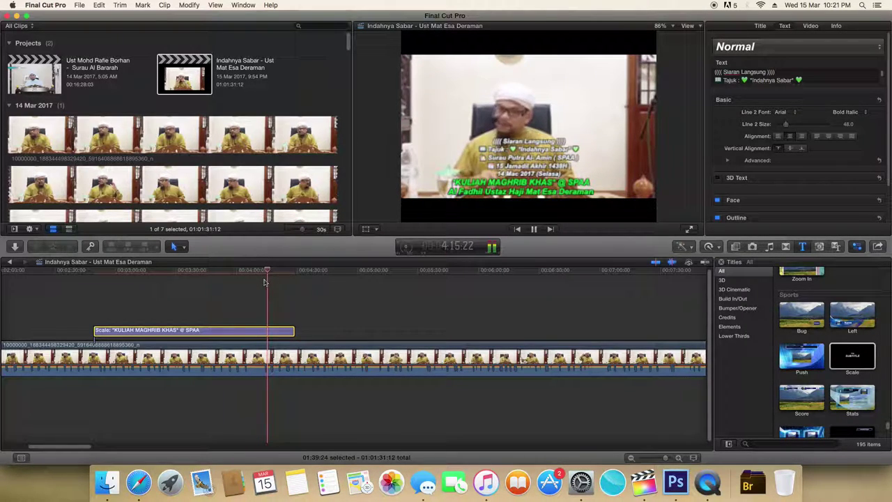